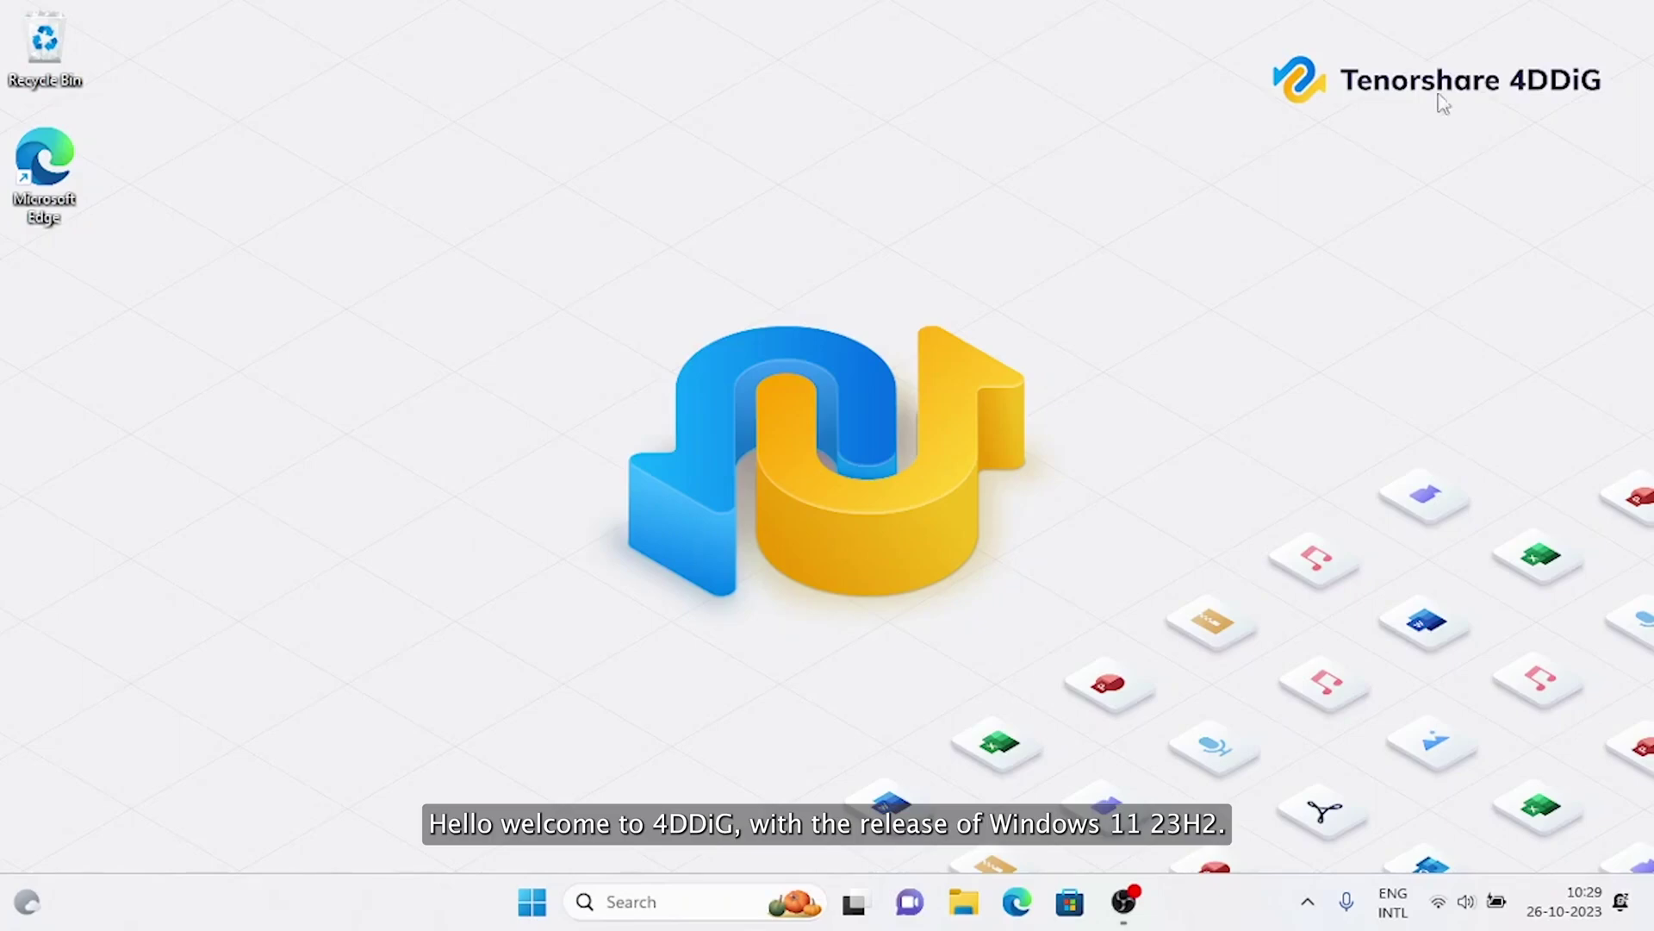
# Step: Page through the Start menu's pinned apps, then return to the desktop
pyautogui.click(532, 905)
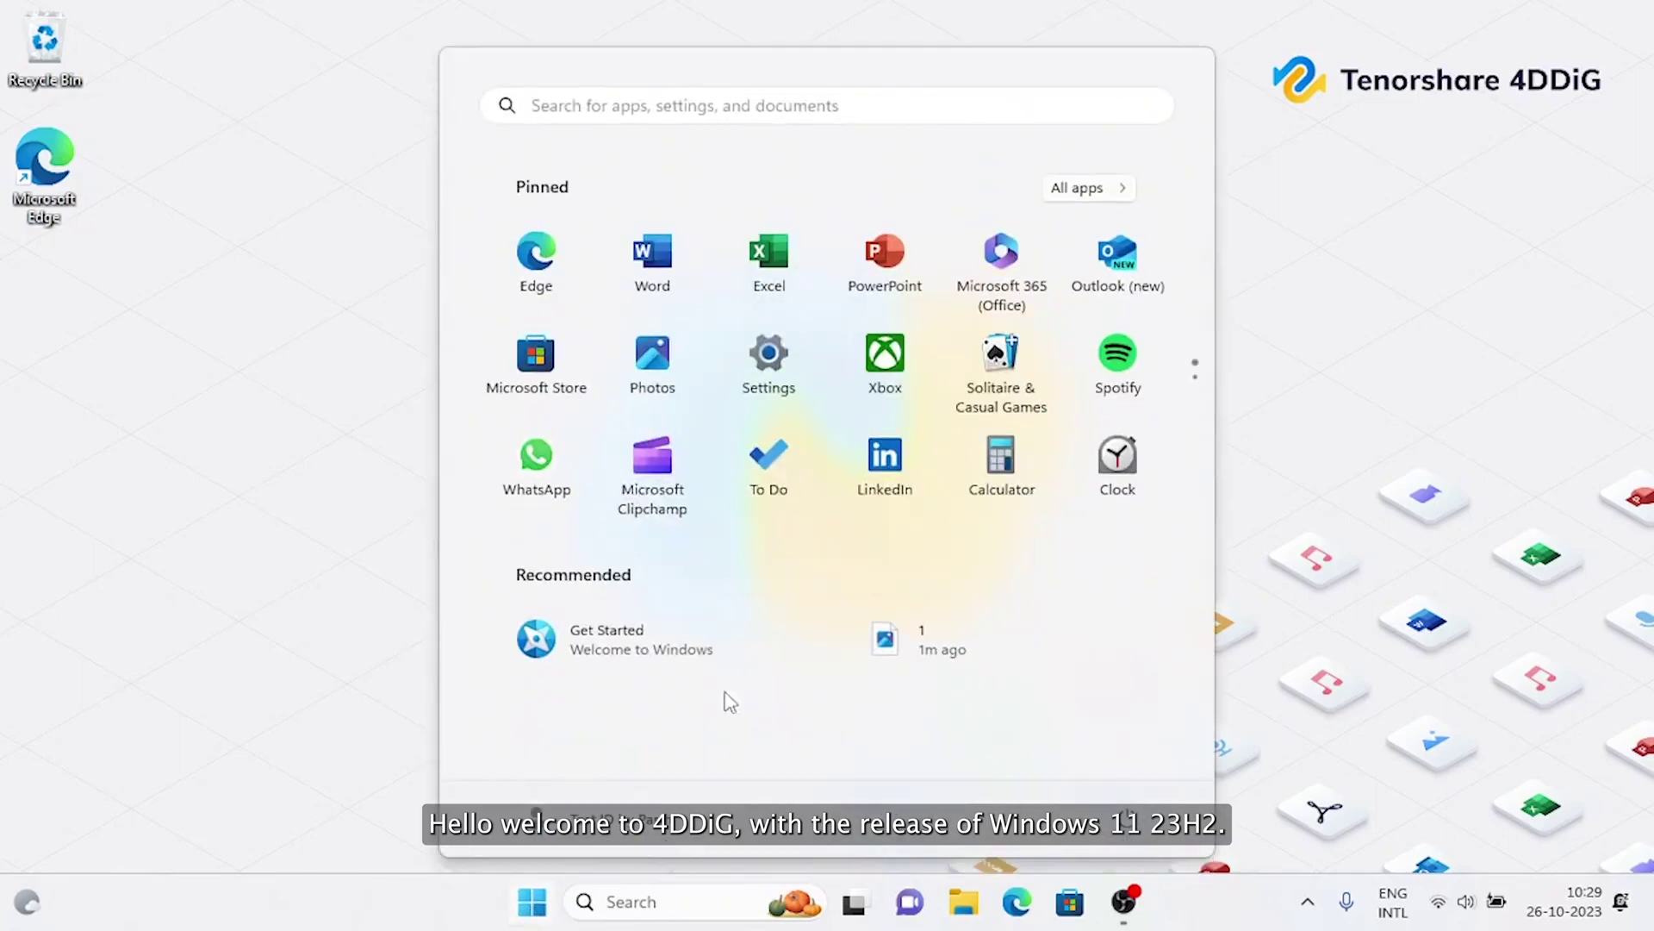
pyautogui.click(1194, 379)
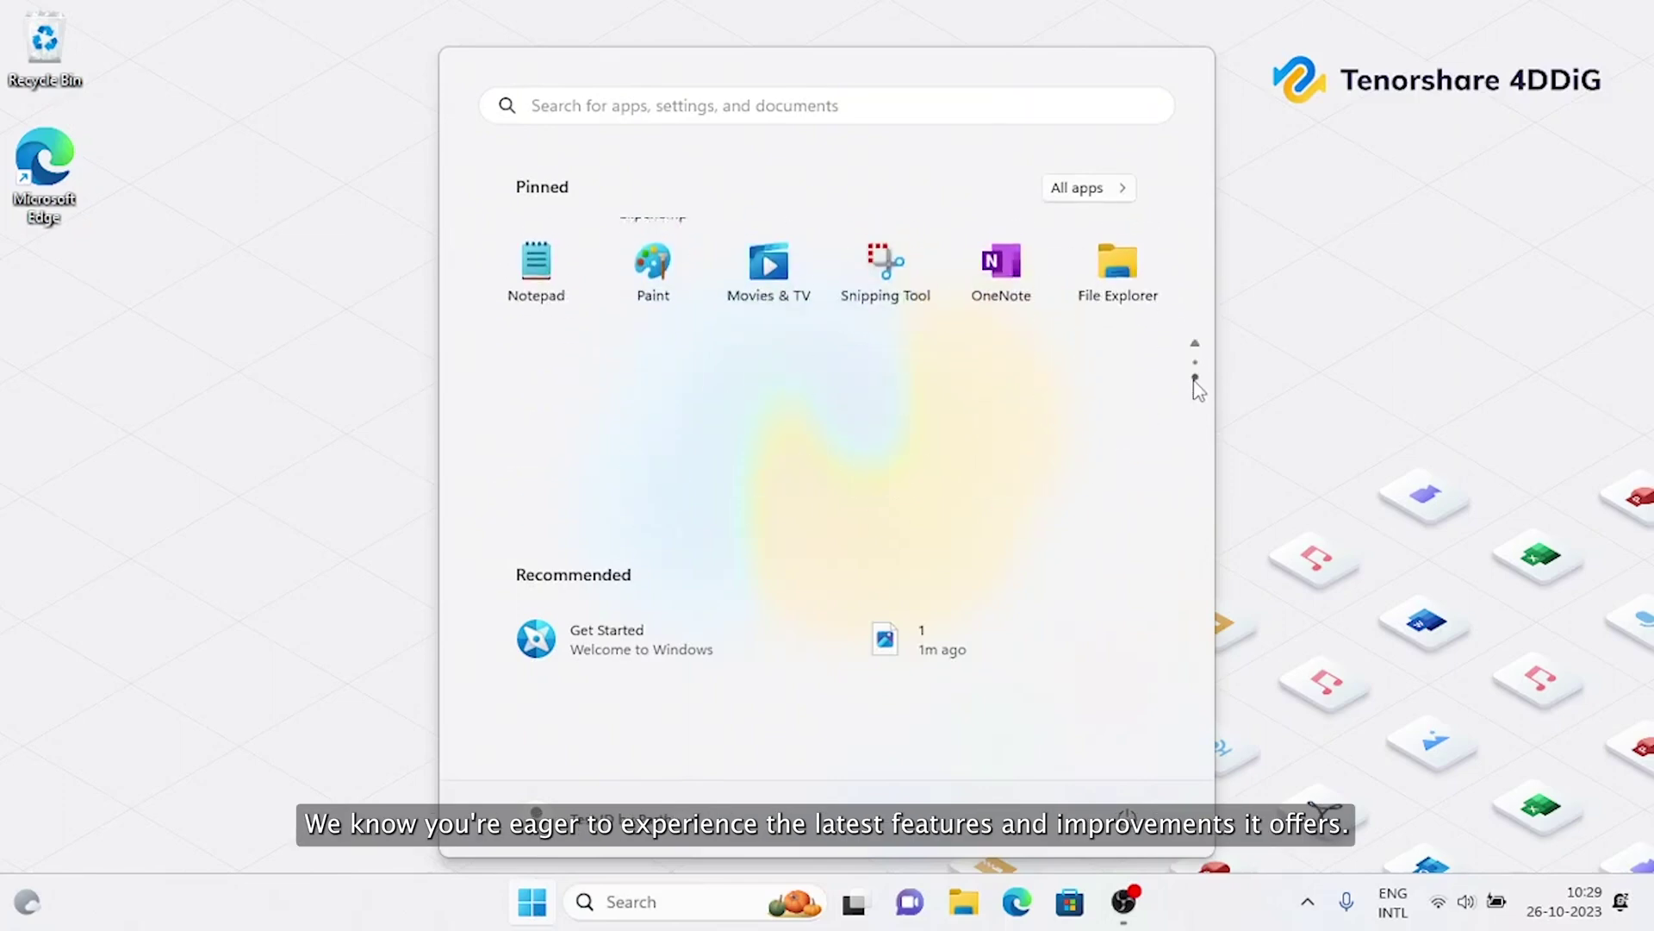
pyautogui.click(1197, 349)
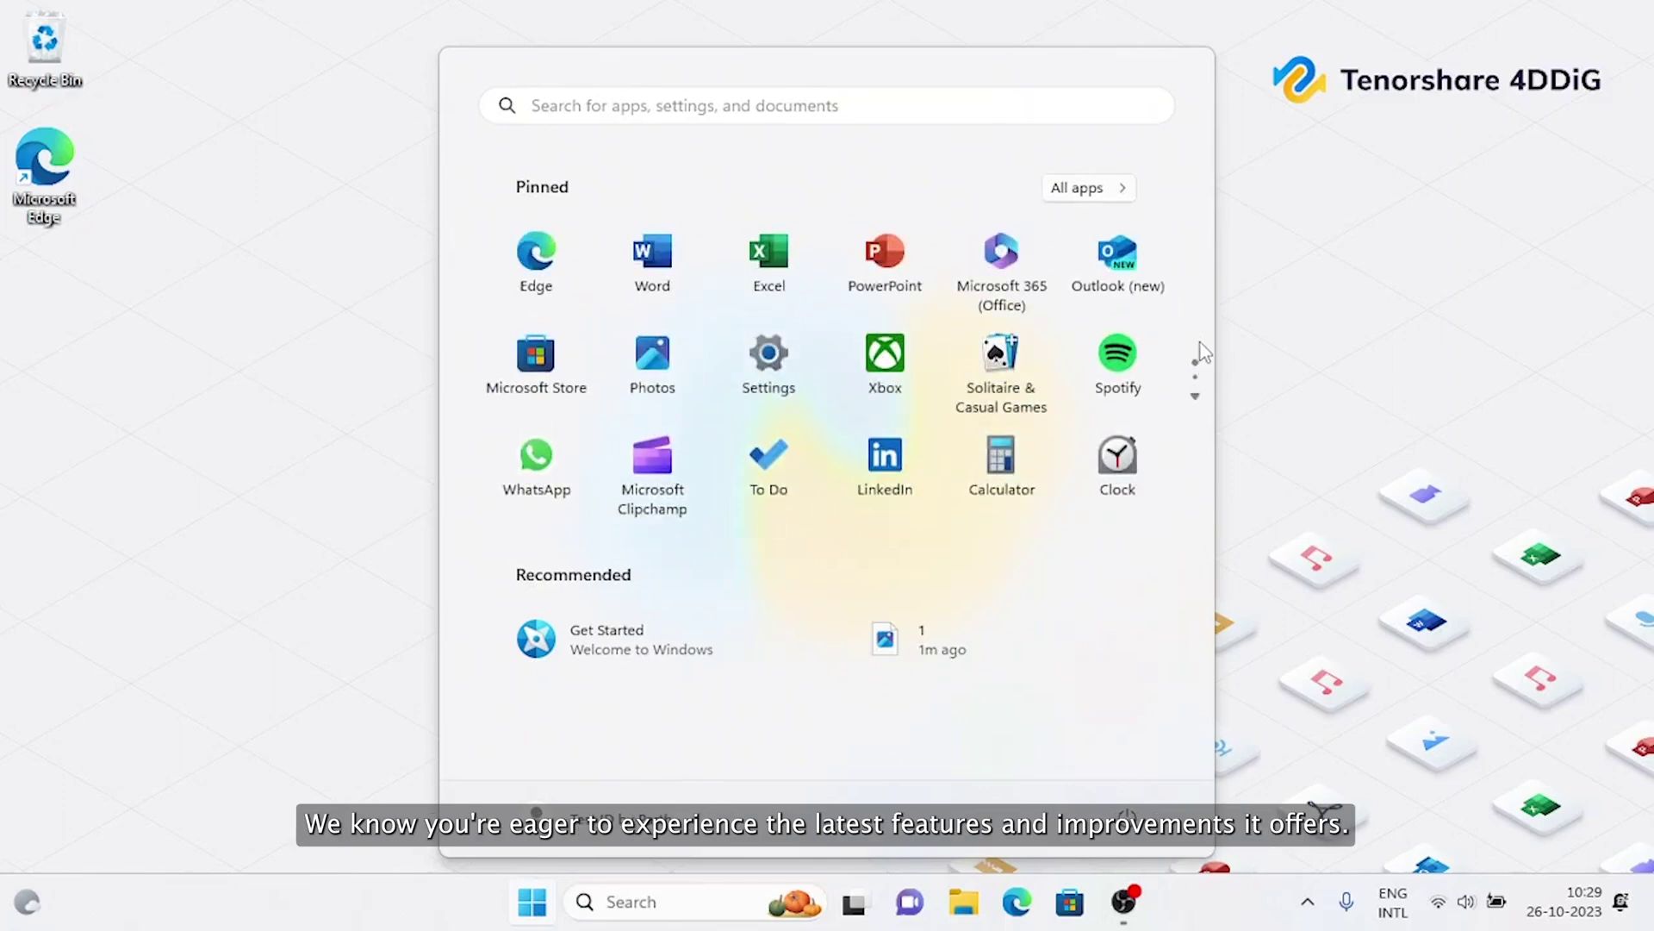
pyautogui.click(1413, 340)
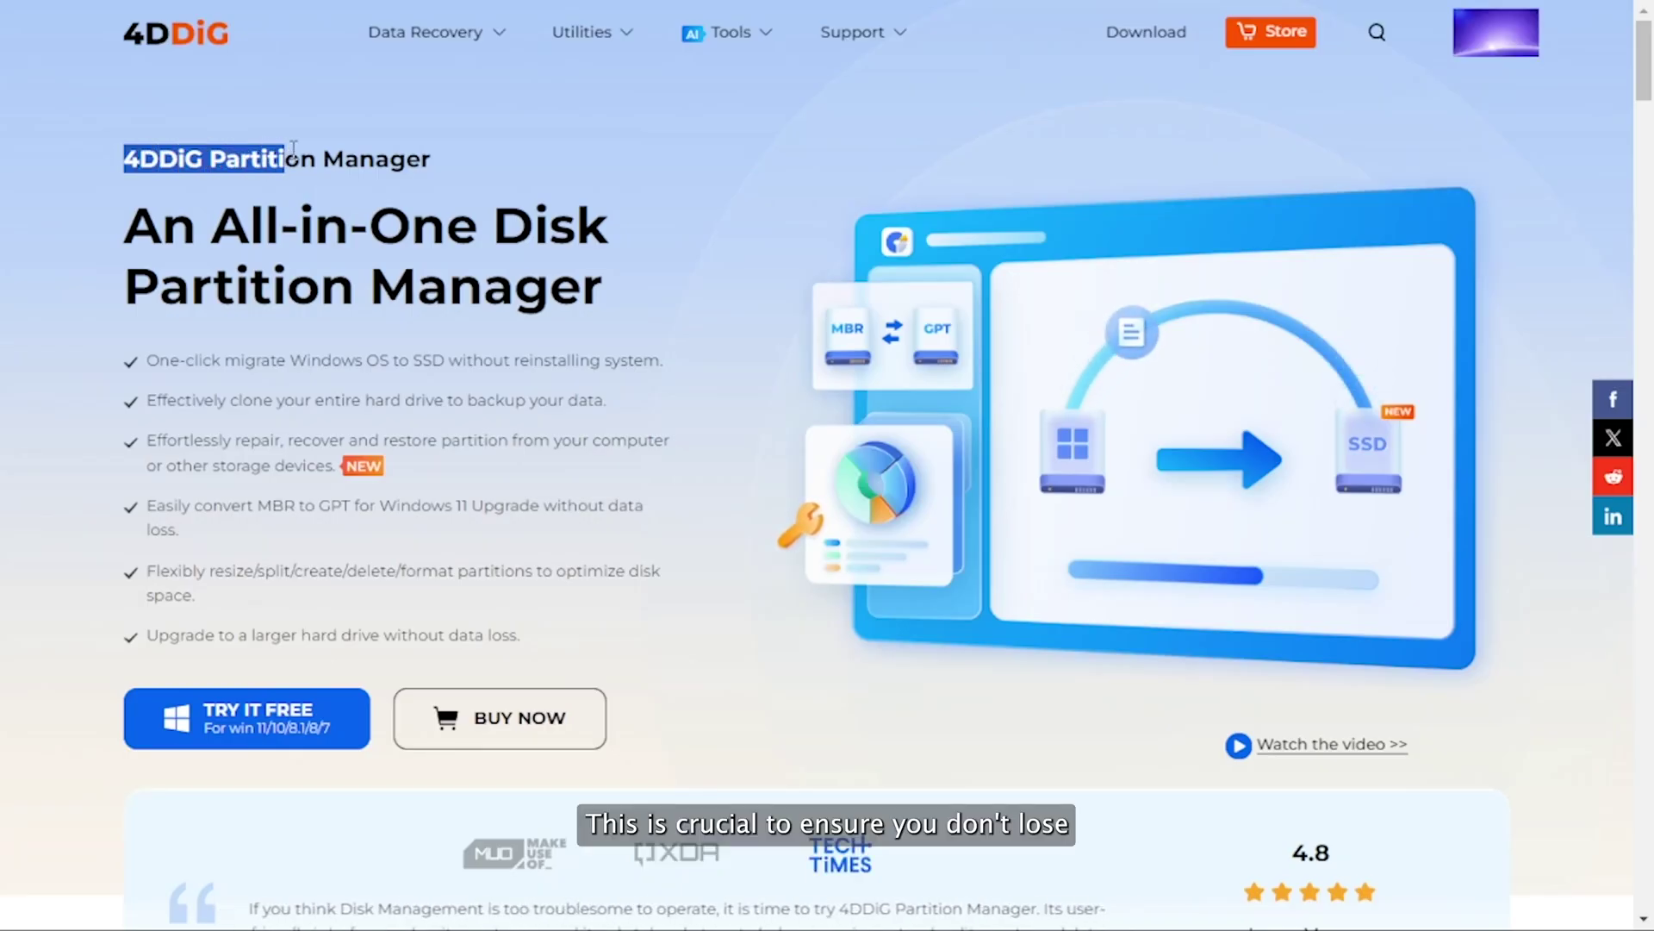
# Step: Highlight the product name, heading and disk-cloning bullet, then download 4DDiG Partition Manager
pyautogui.moveTo(293, 150); pyautogui.dragTo(443, 149)
pyautogui.click(306, 201)
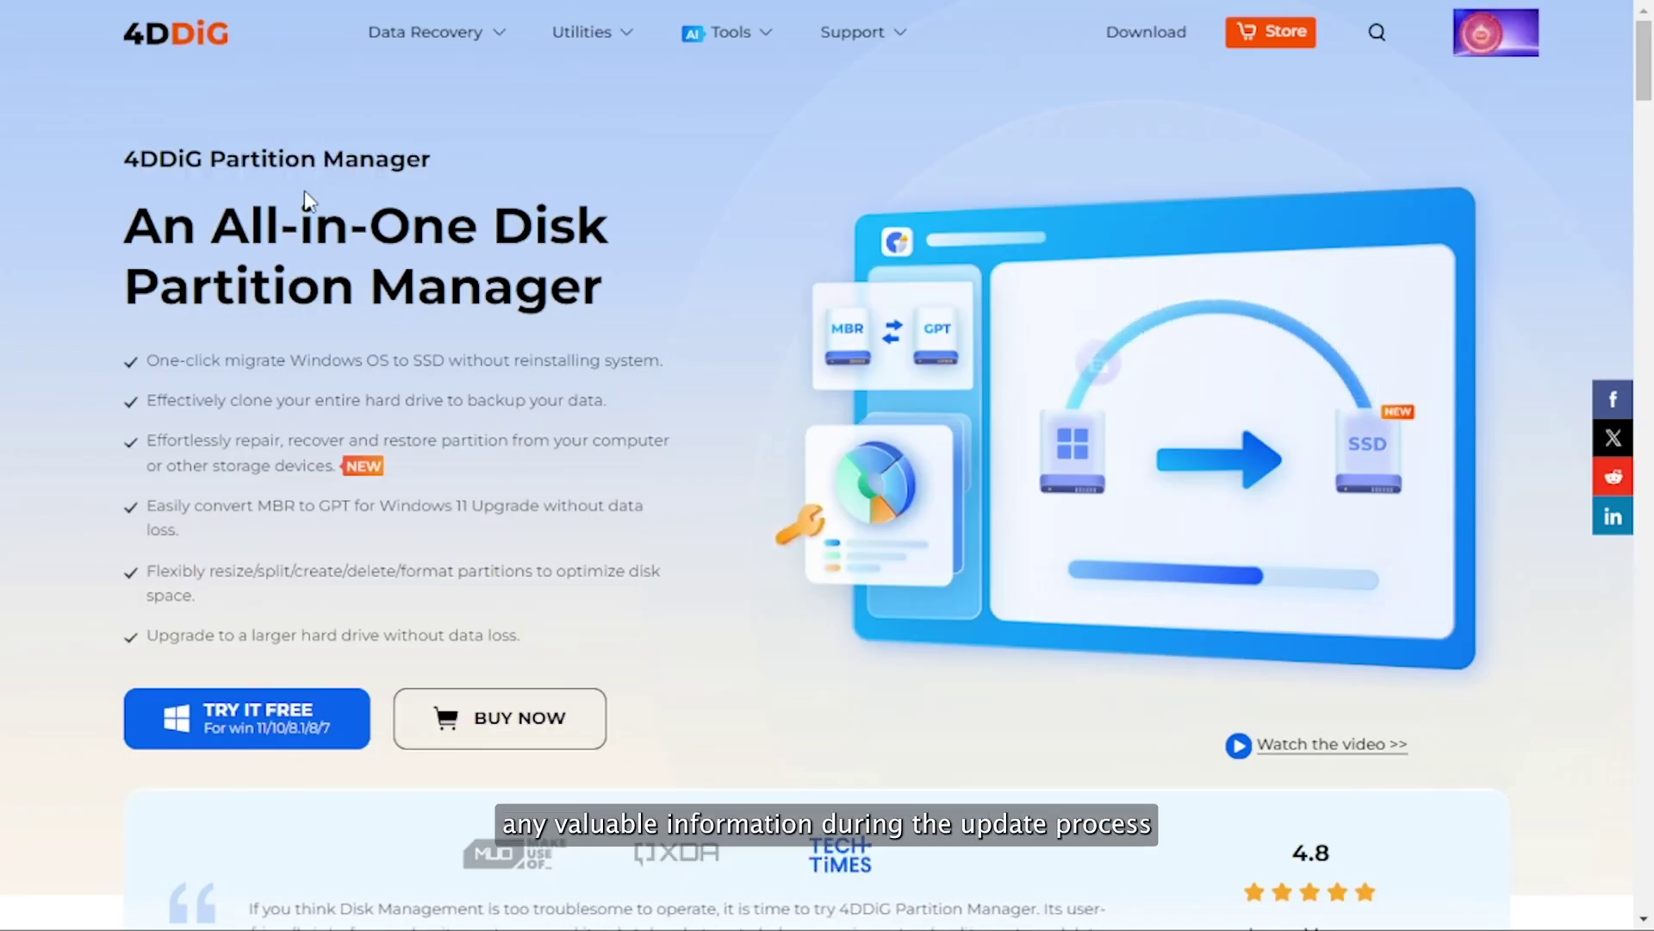
pyautogui.moveTo(126, 206); pyautogui.dragTo(650, 265)
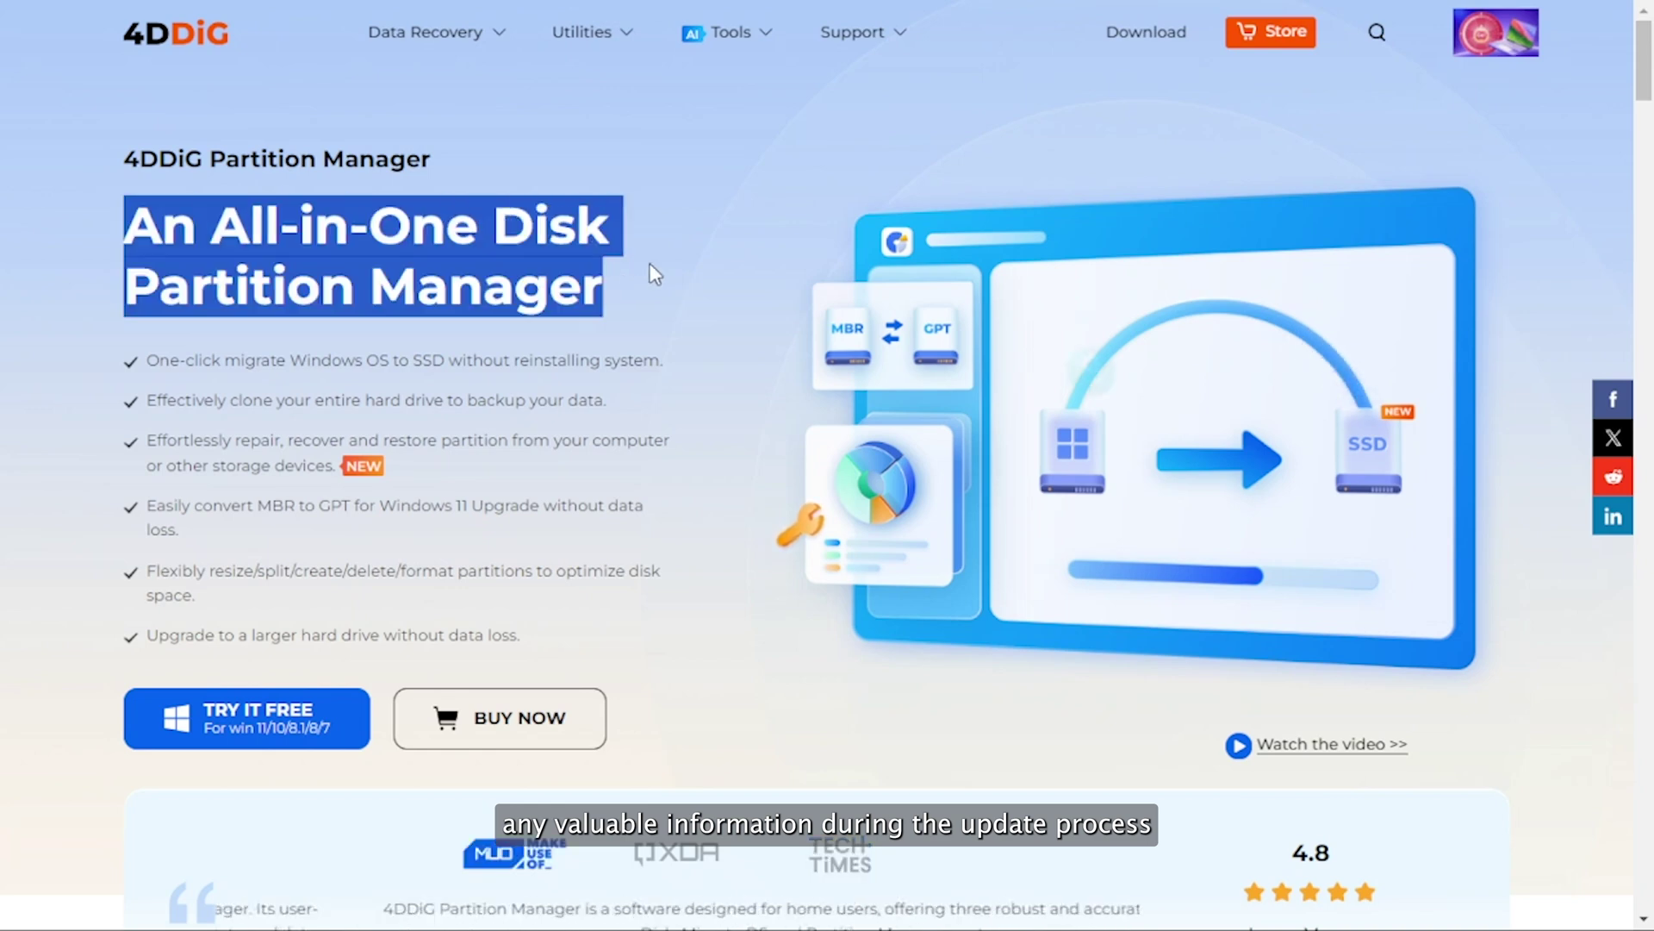
pyautogui.click(639, 287)
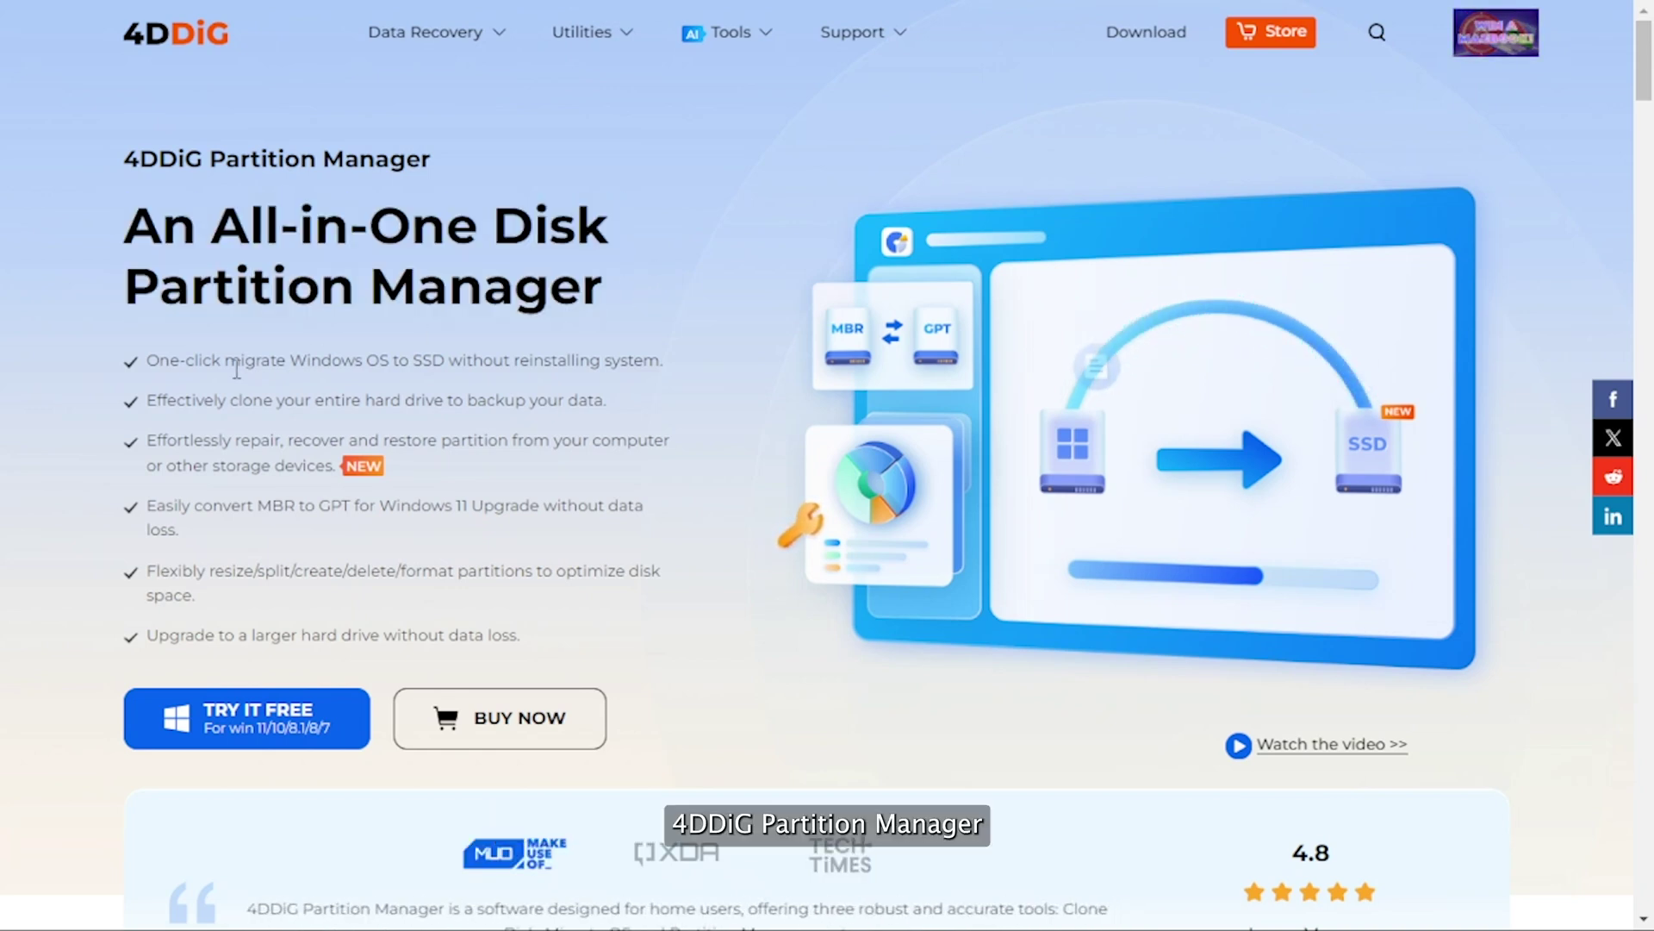
pyautogui.moveTo(147, 401); pyautogui.dragTo(607, 400)
pyautogui.click(617, 401)
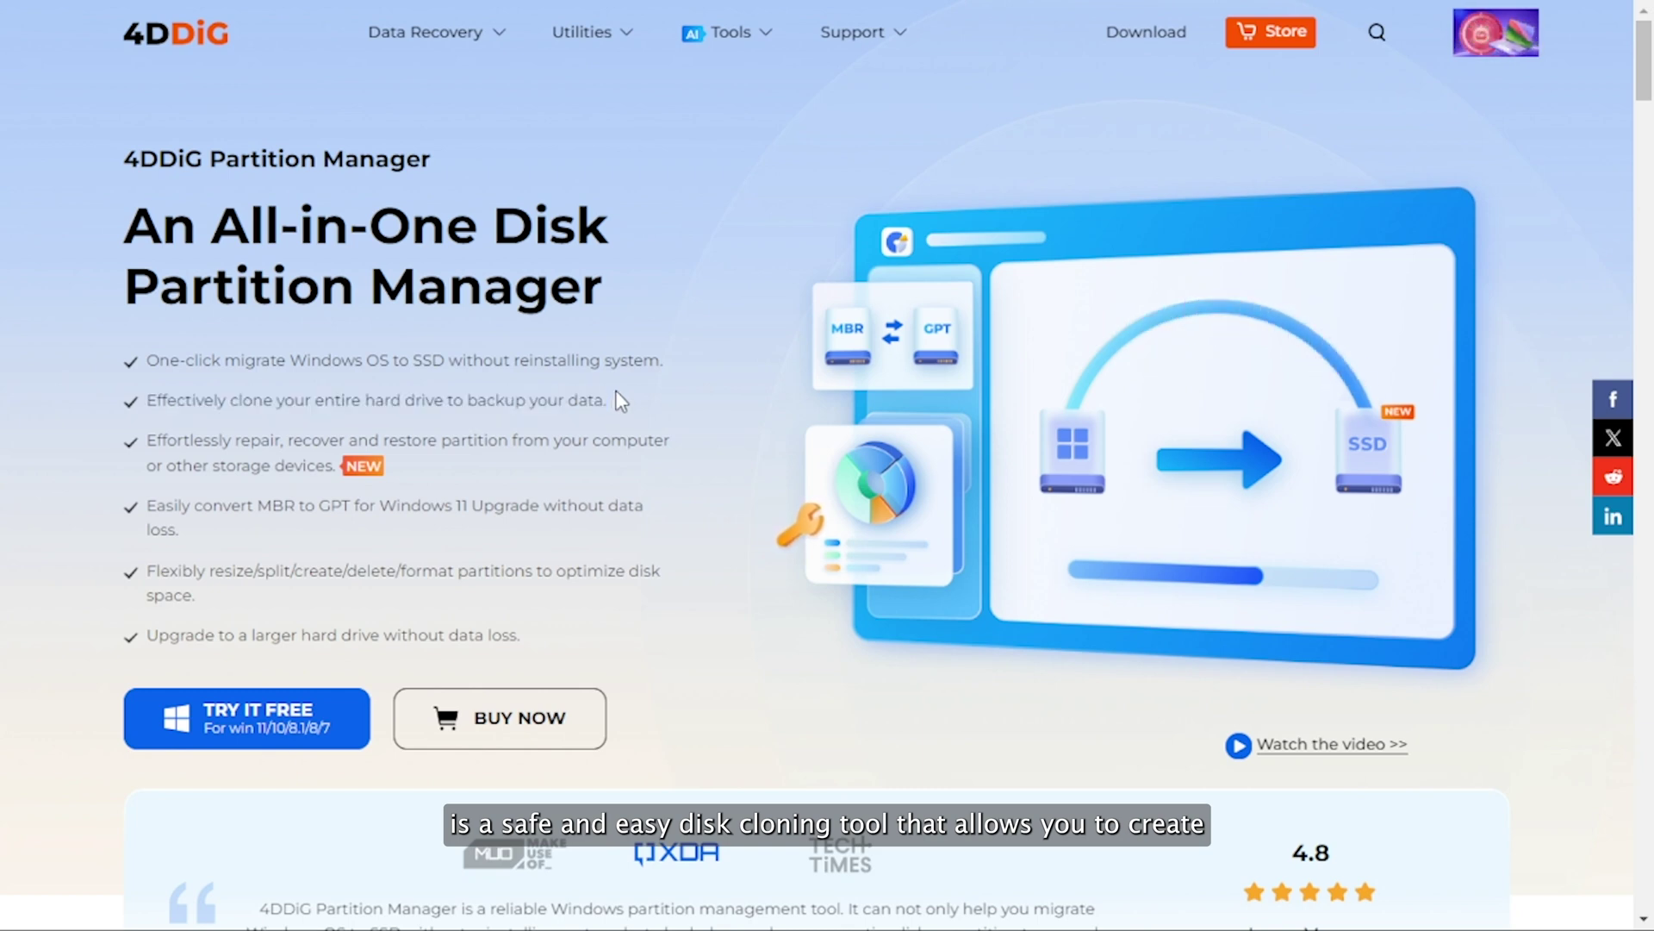
pyautogui.scroll(-1, 1030, 436)
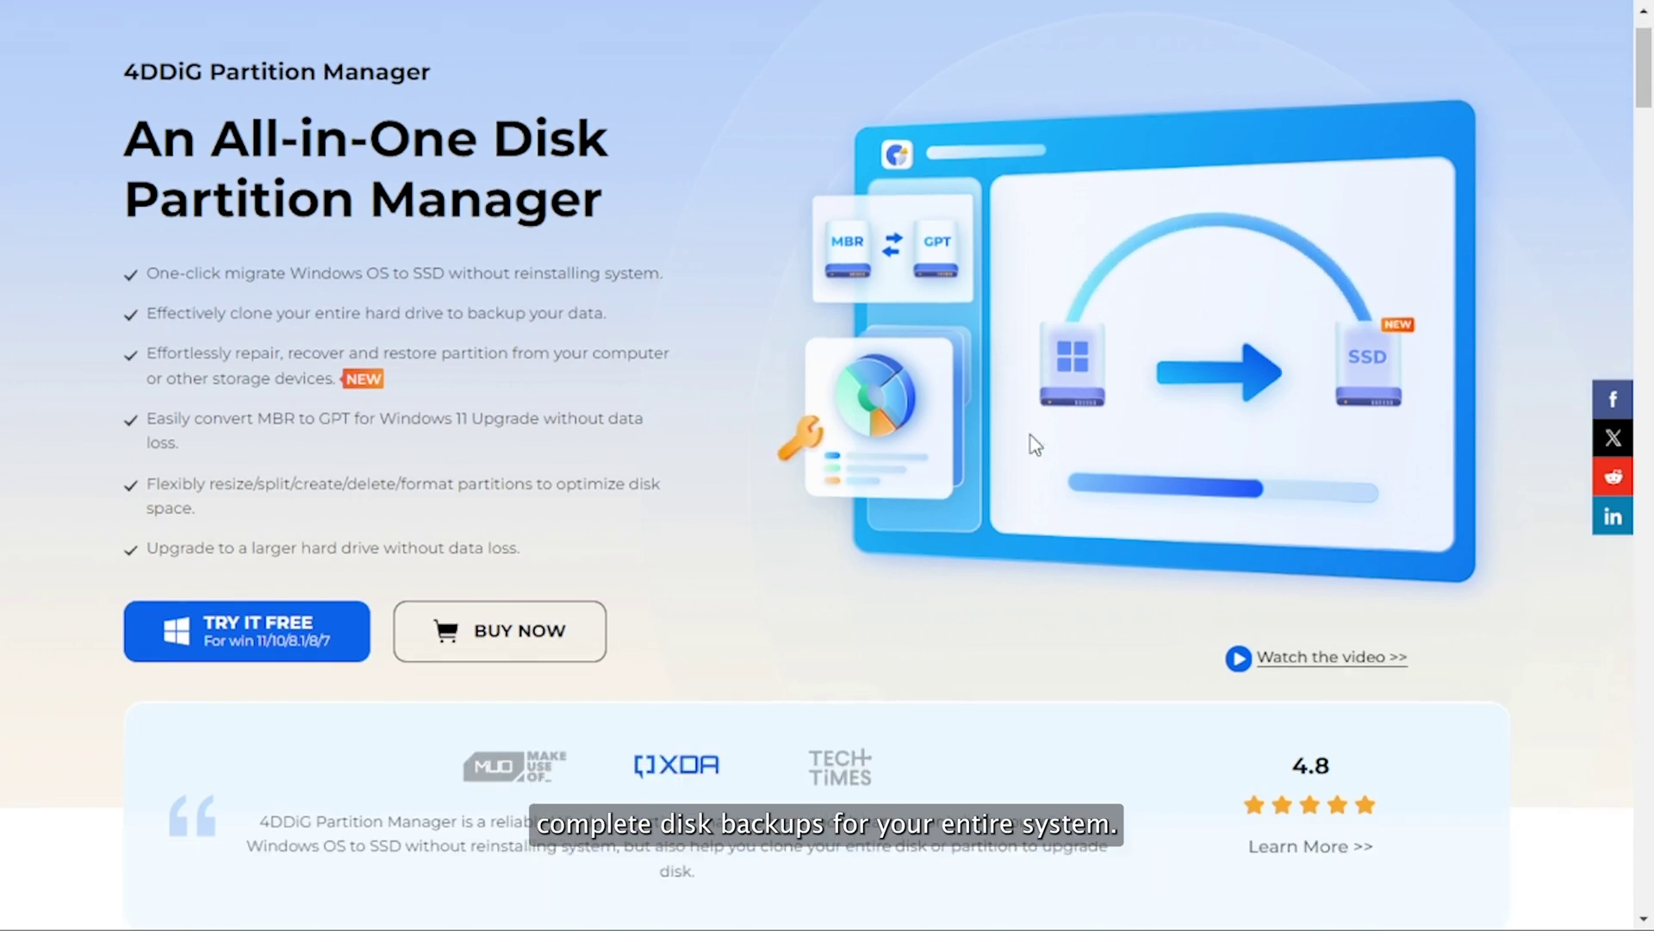
pyautogui.scroll(-3, 1030, 436)
pyautogui.scroll(-2, 1030, 436)
pyautogui.scroll(-2, 1031, 435)
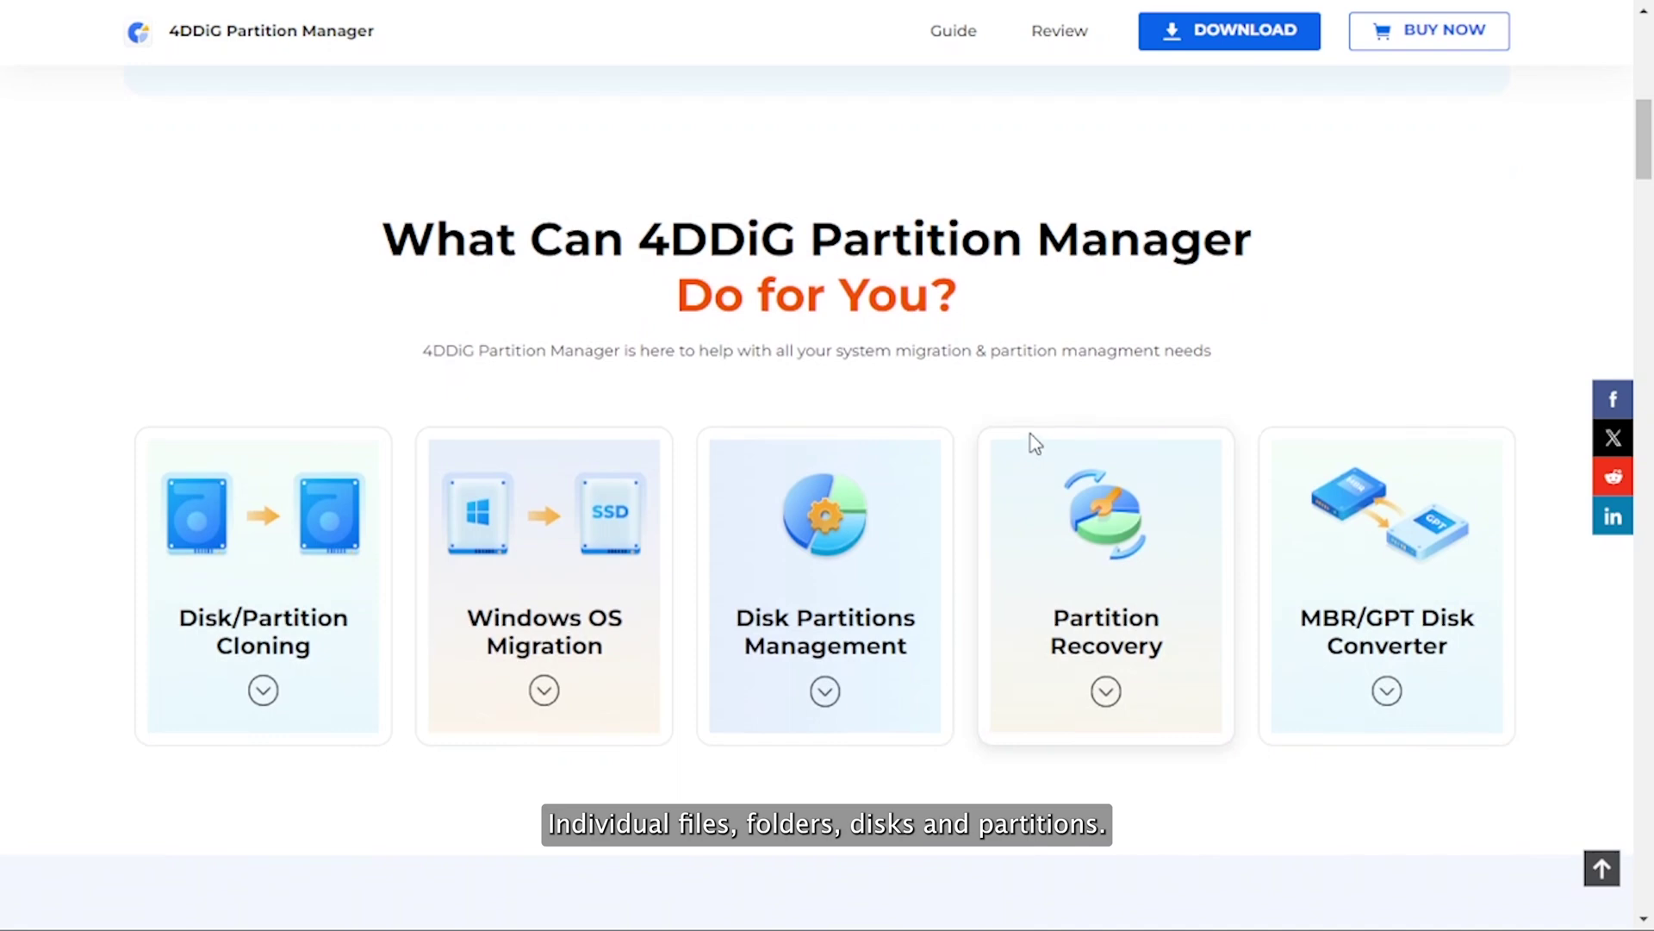
pyautogui.scroll(-1, 1031, 442)
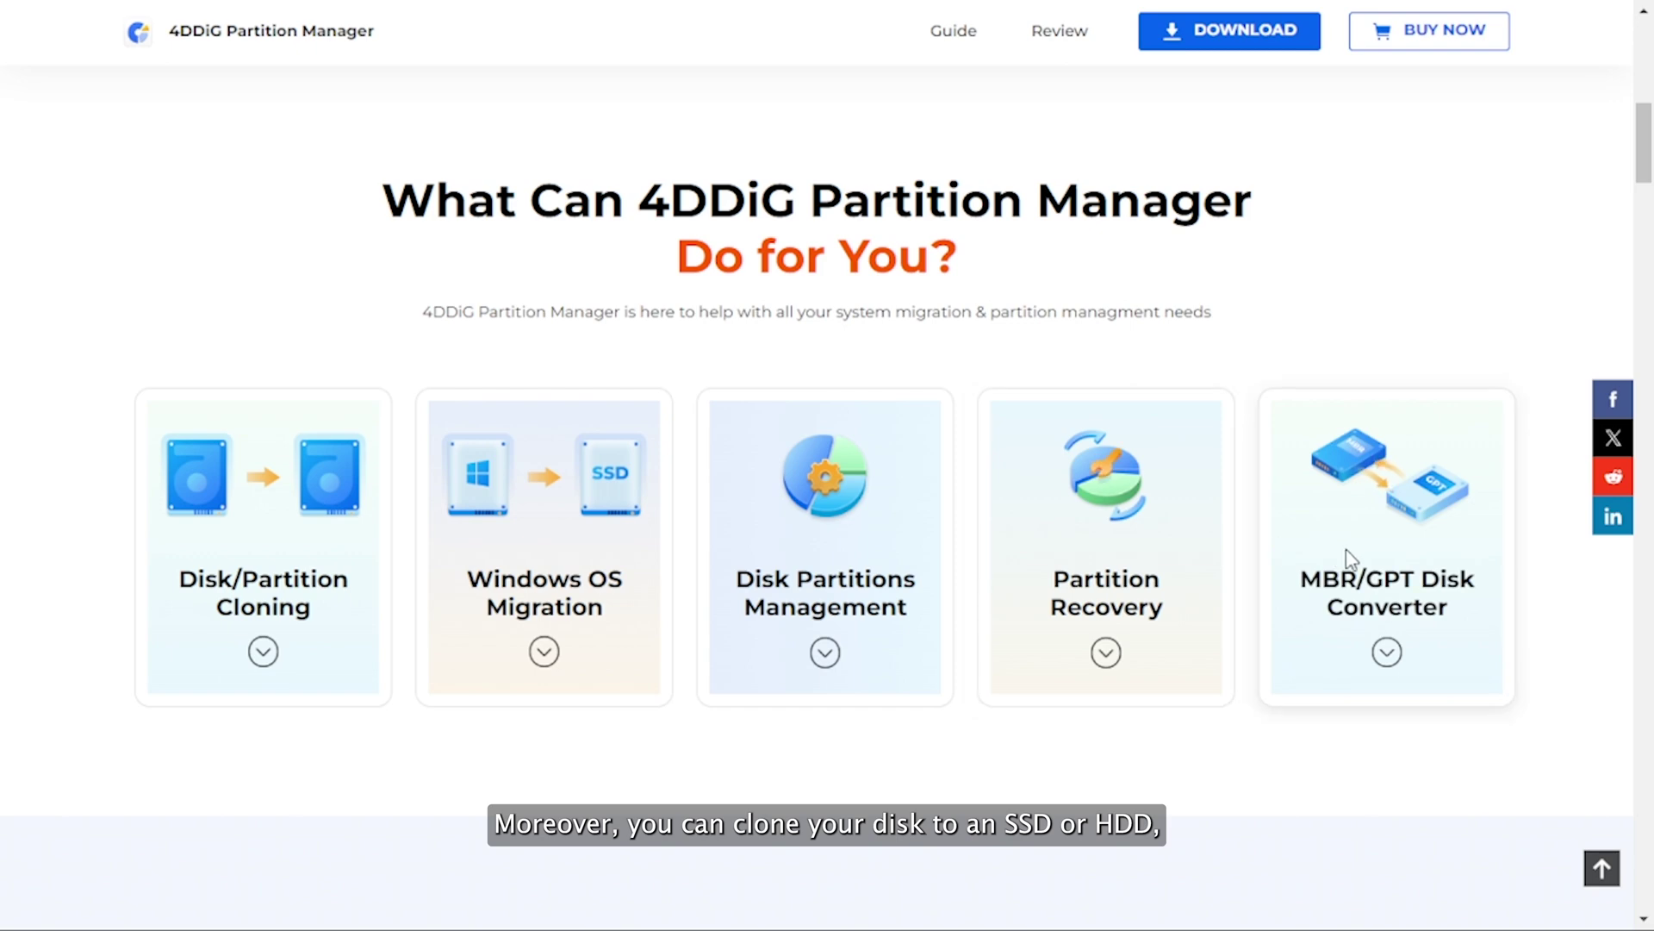
pyautogui.click(1243, 37)
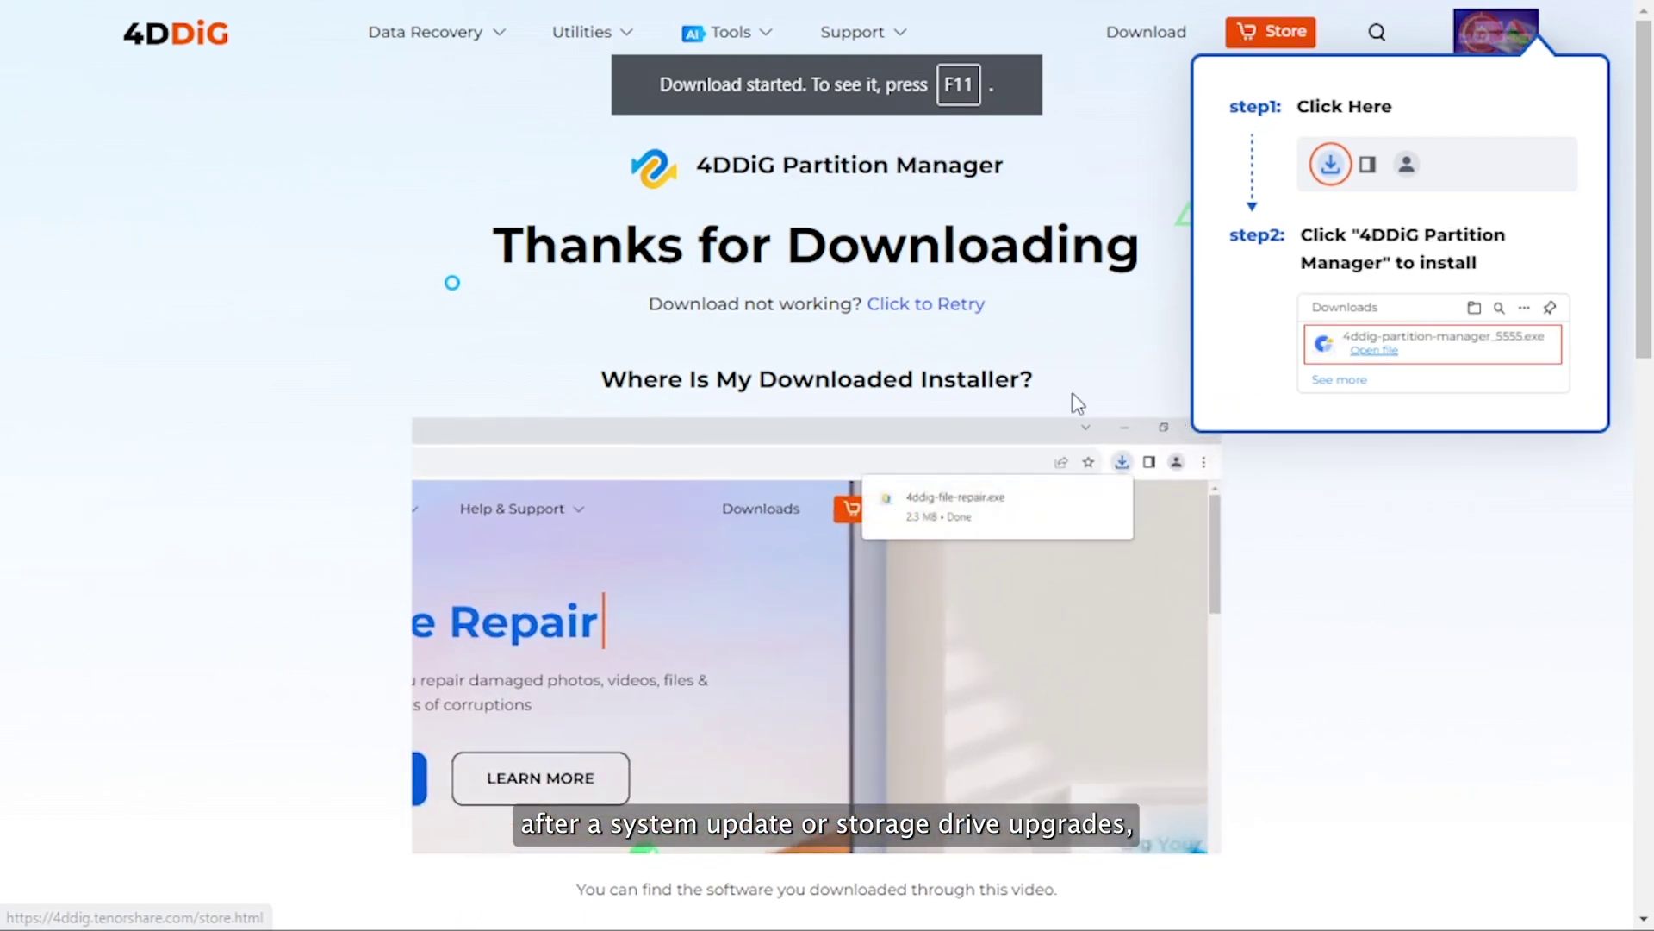
pyautogui.click(1073, 728)
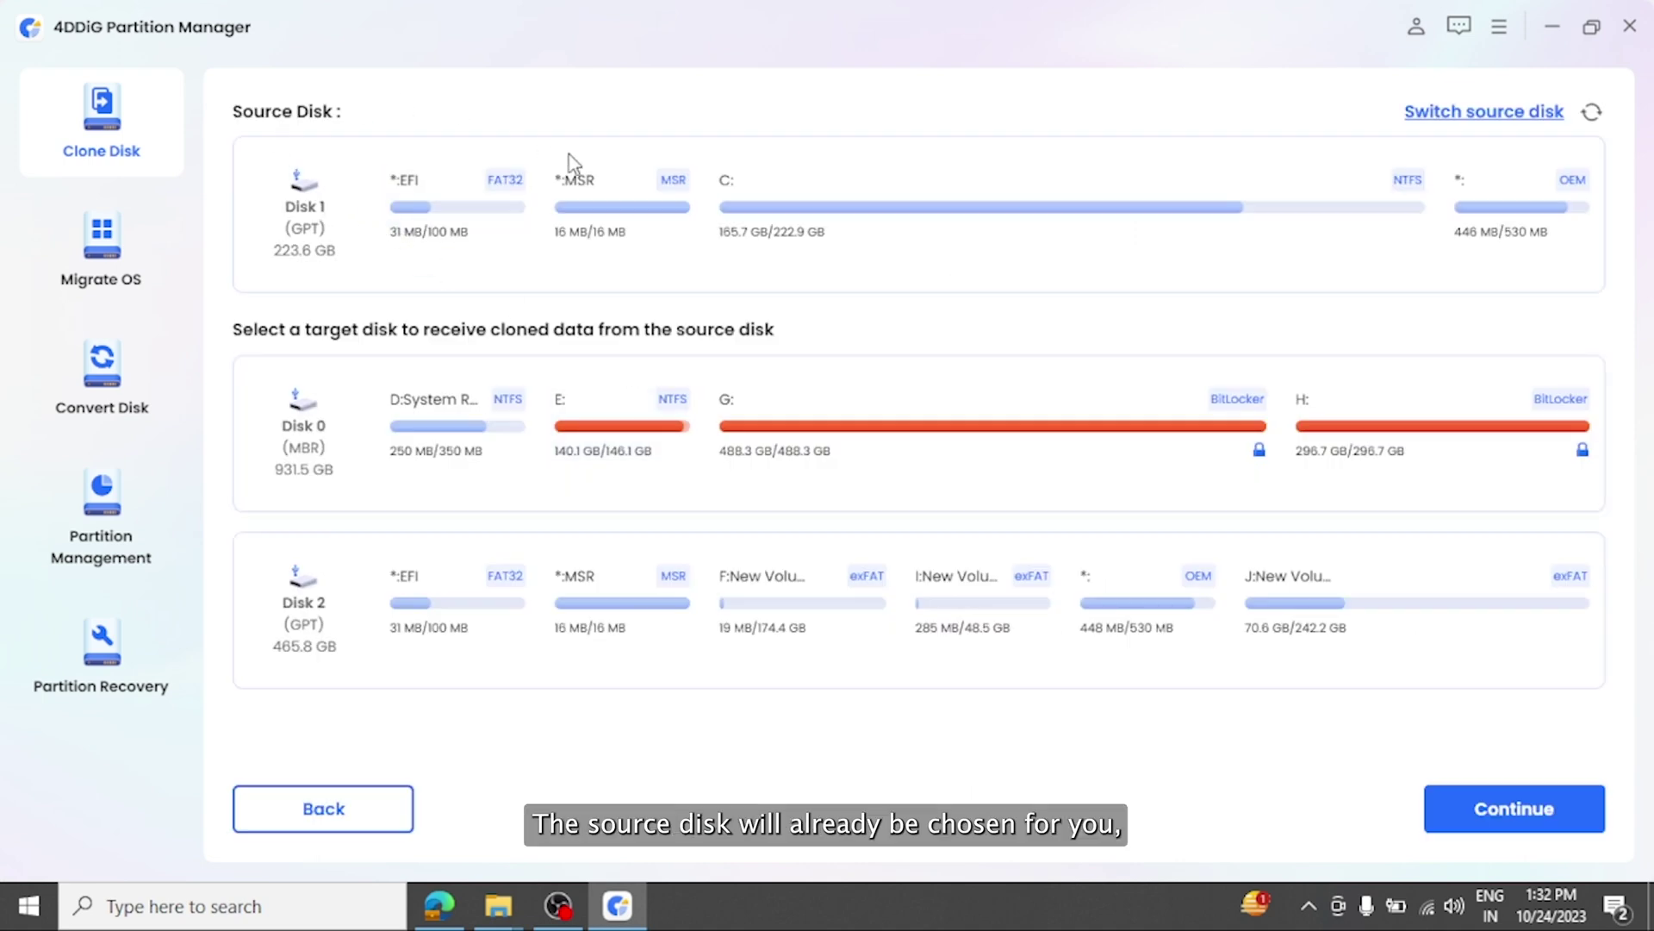
# Step: Pick Disk 2 as the clone target, confirm overwriting its data, and start cloning
pyautogui.click(786, 606)
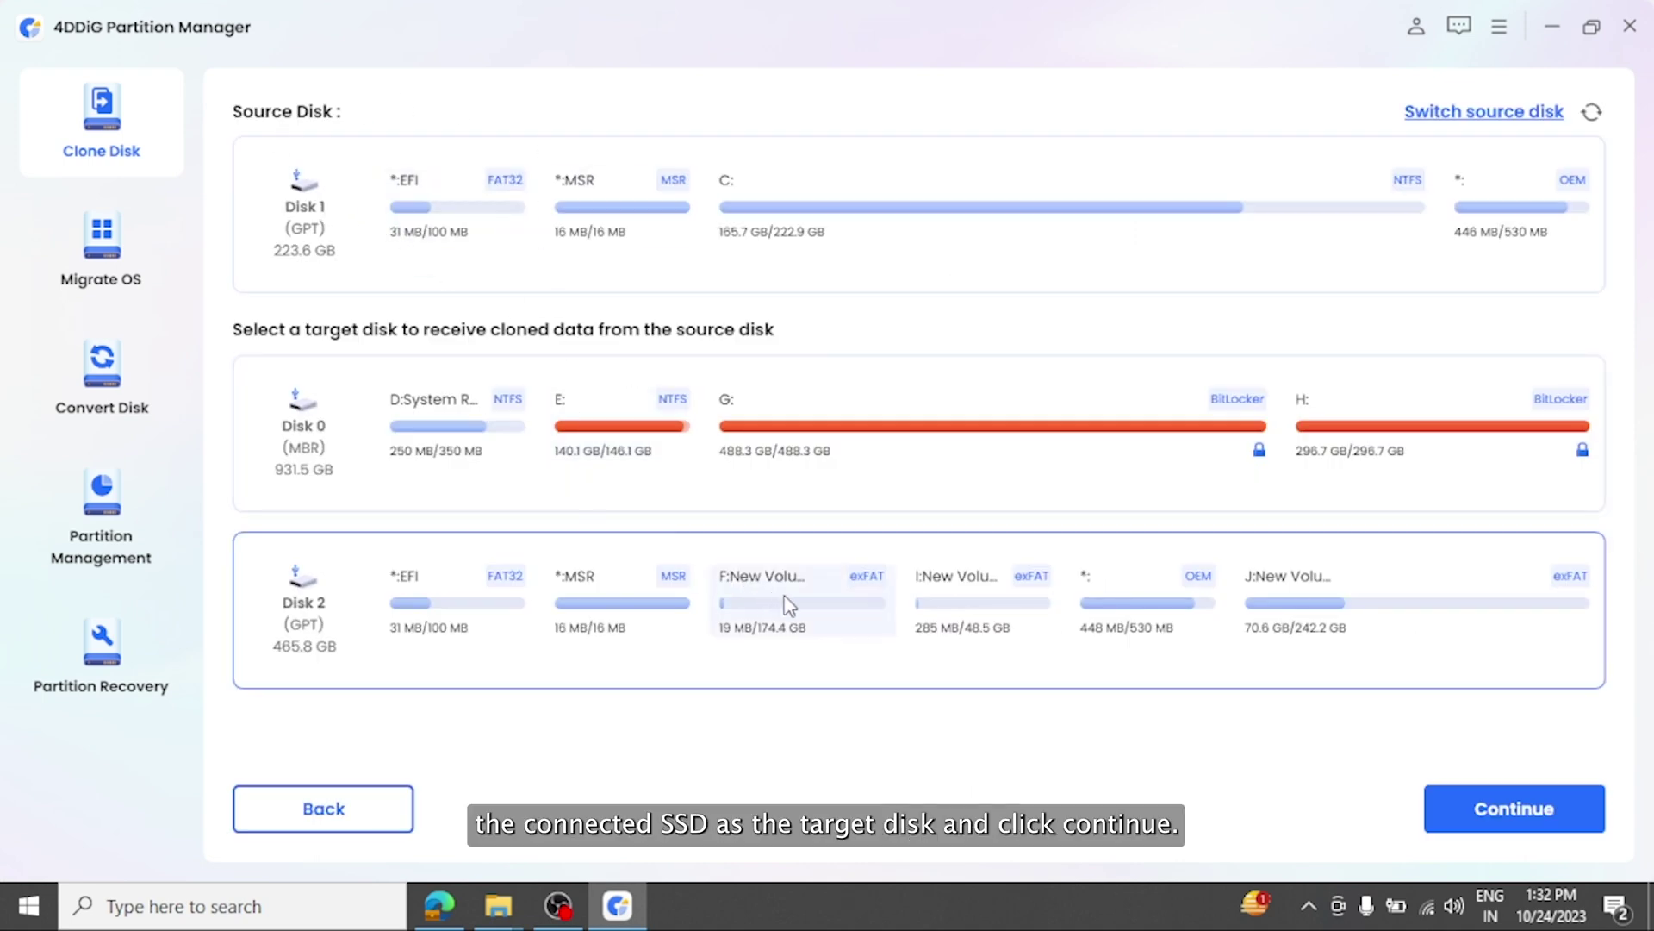
pyautogui.click(843, 613)
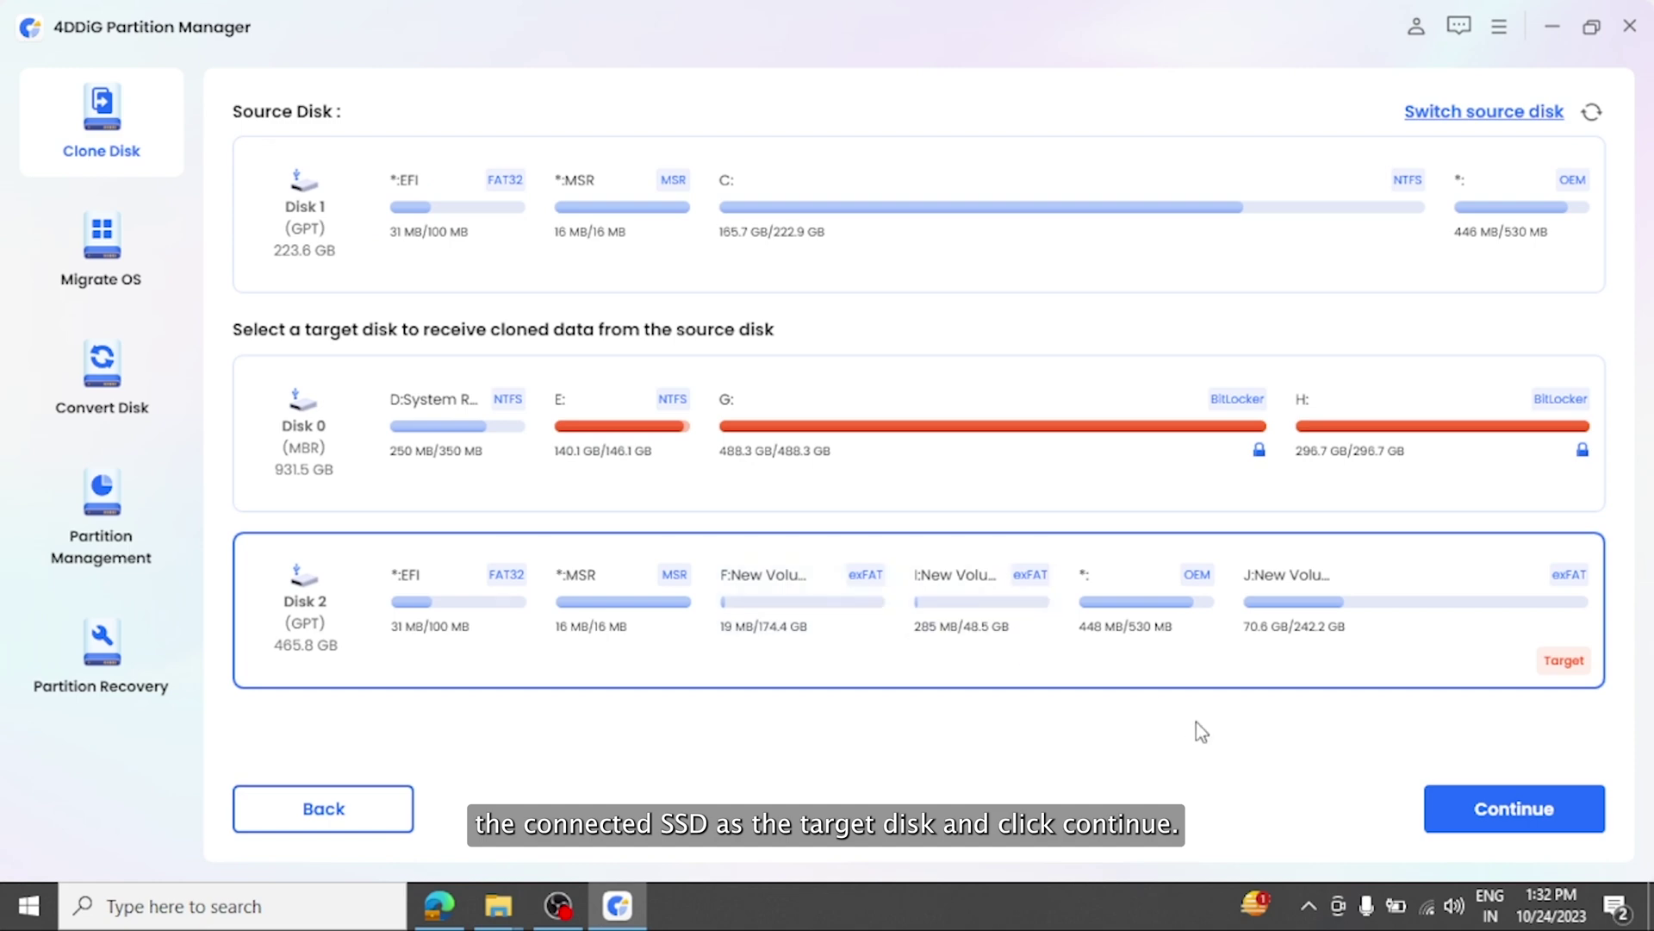
pyautogui.click(1493, 808)
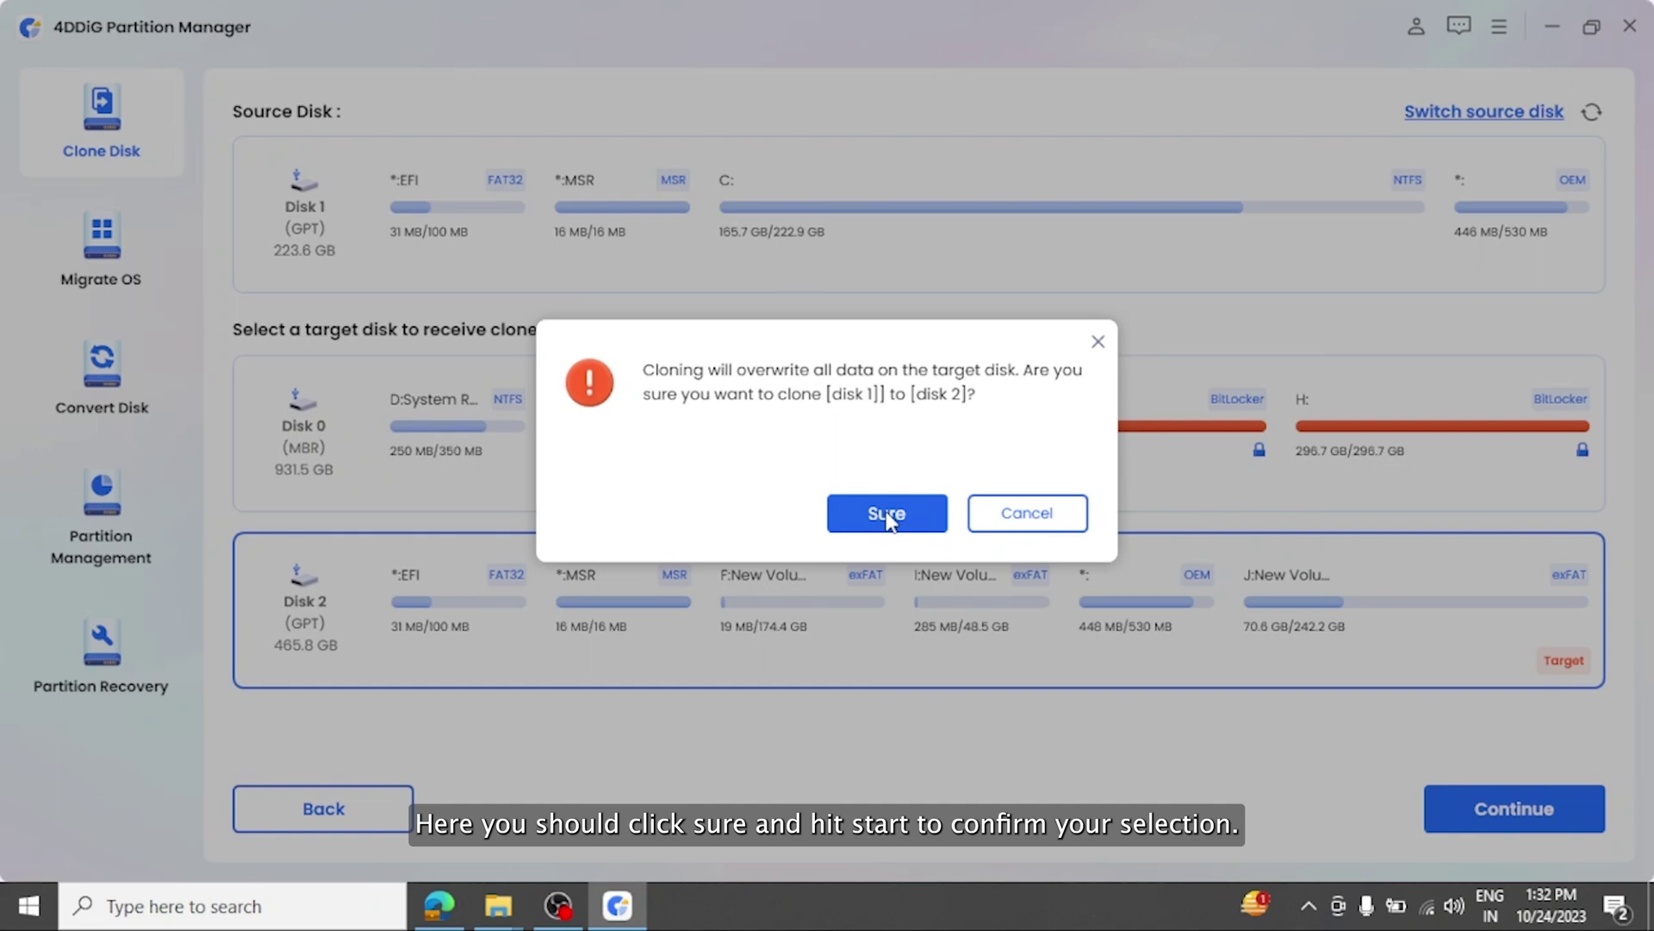
pyautogui.click(888, 516)
pyautogui.click(1482, 788)
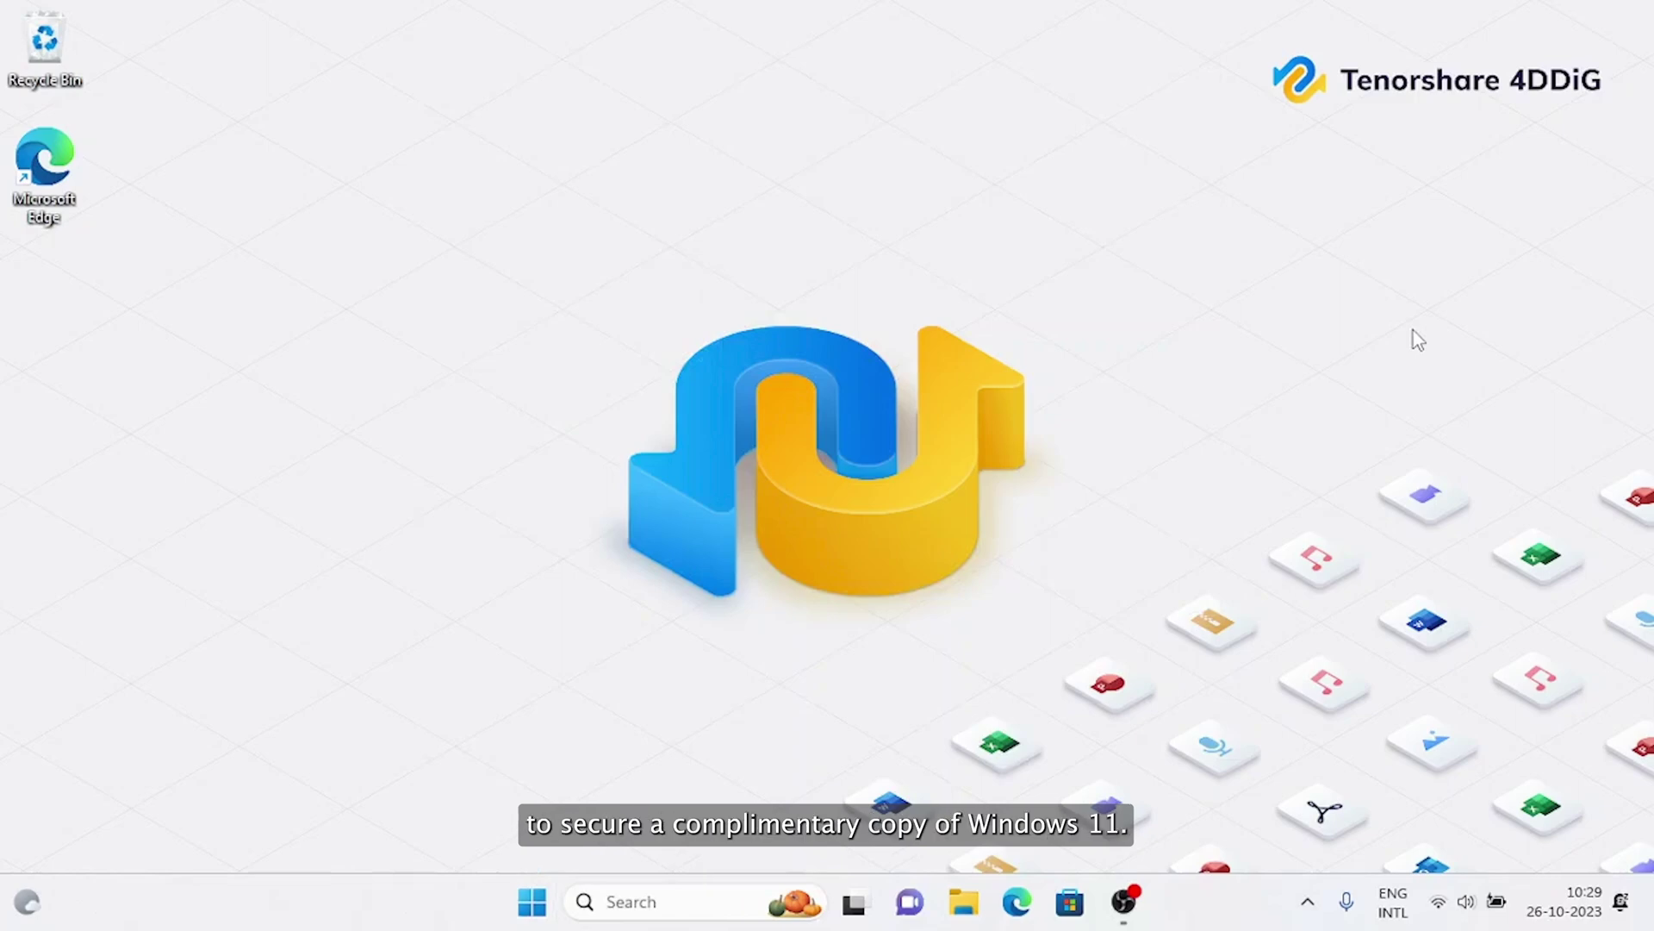
# Step: Run Check for updates in Settings' Windows Update page, then close Settings
pyautogui.click(543, 899)
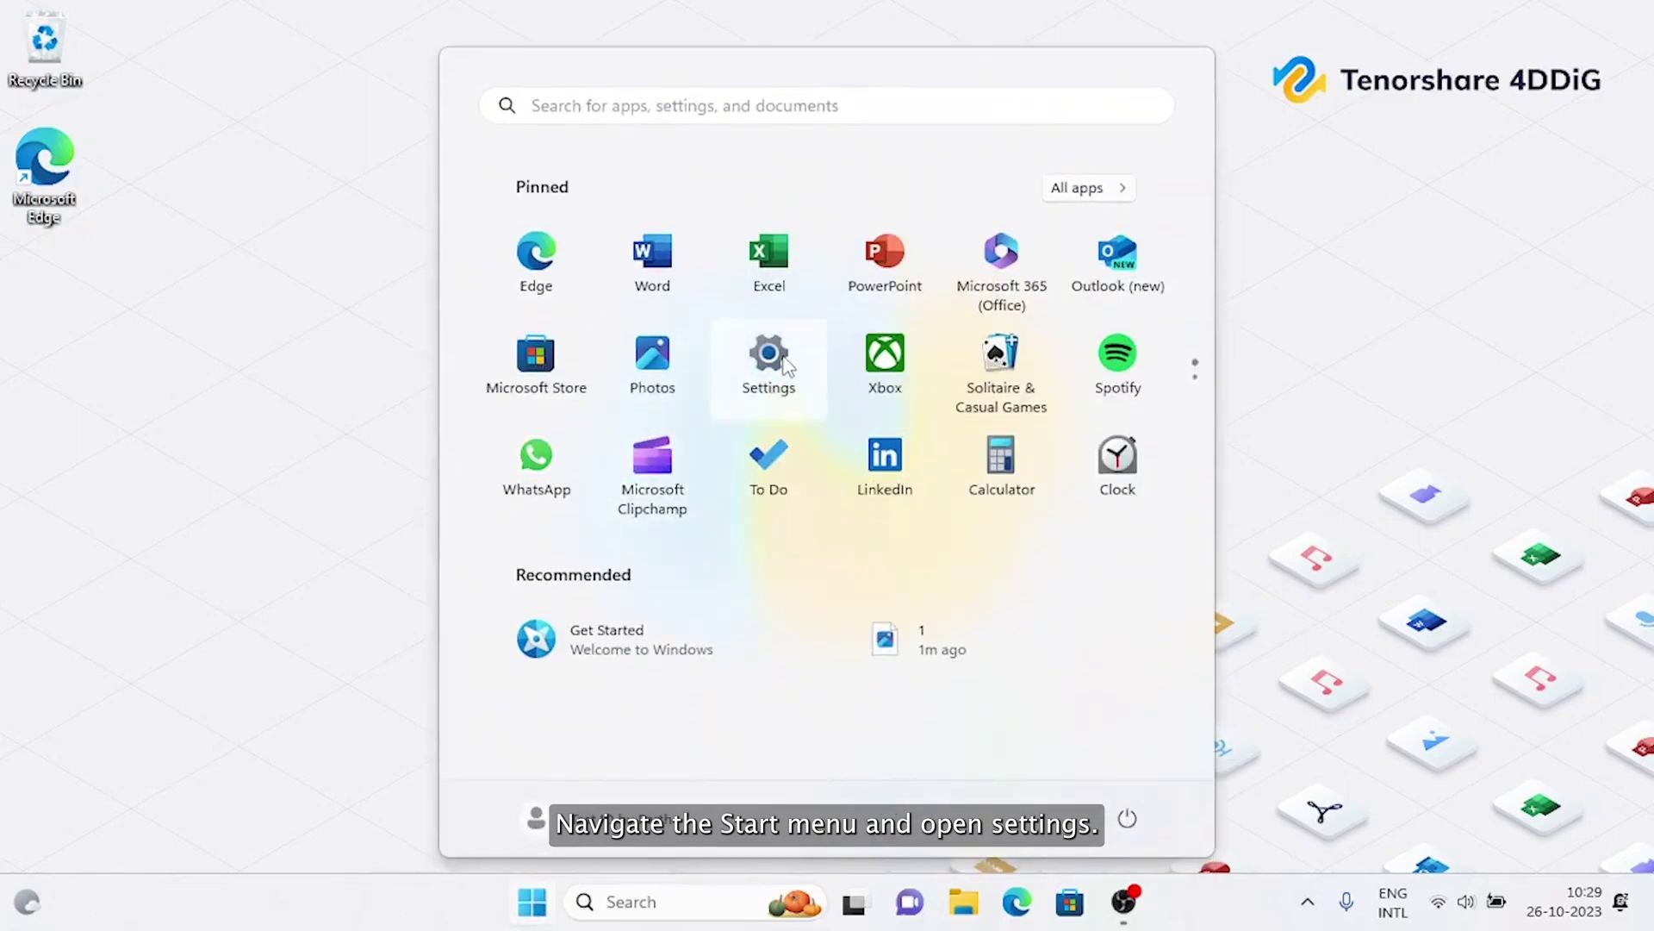
pyautogui.click(775, 362)
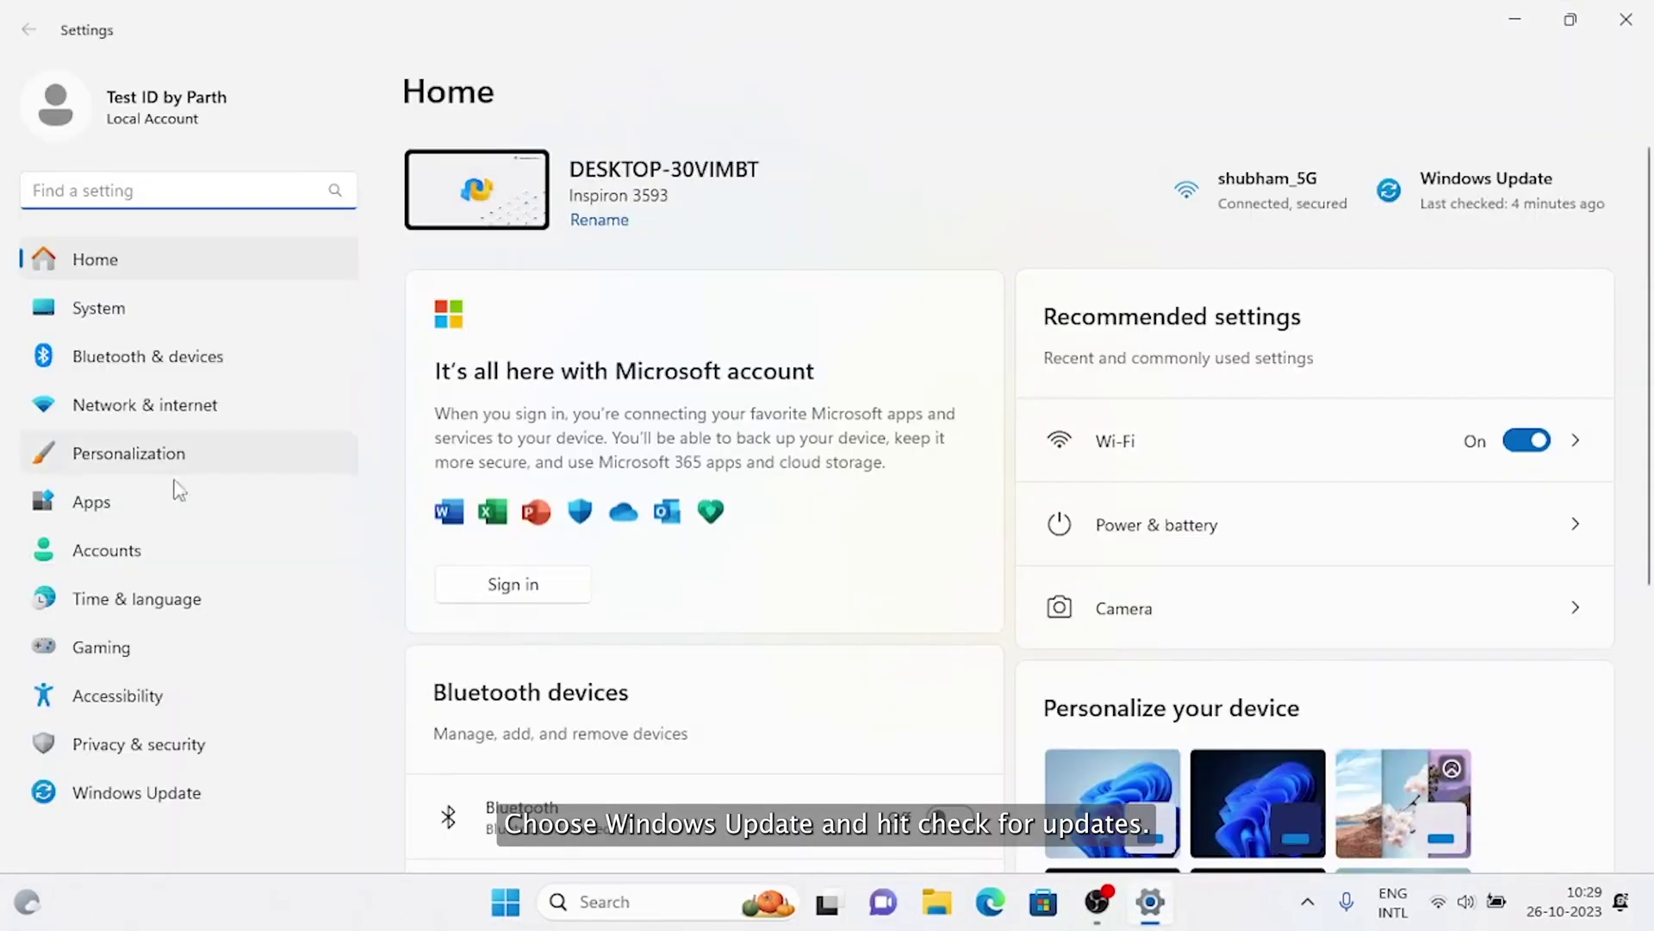
pyautogui.click(237, 803)
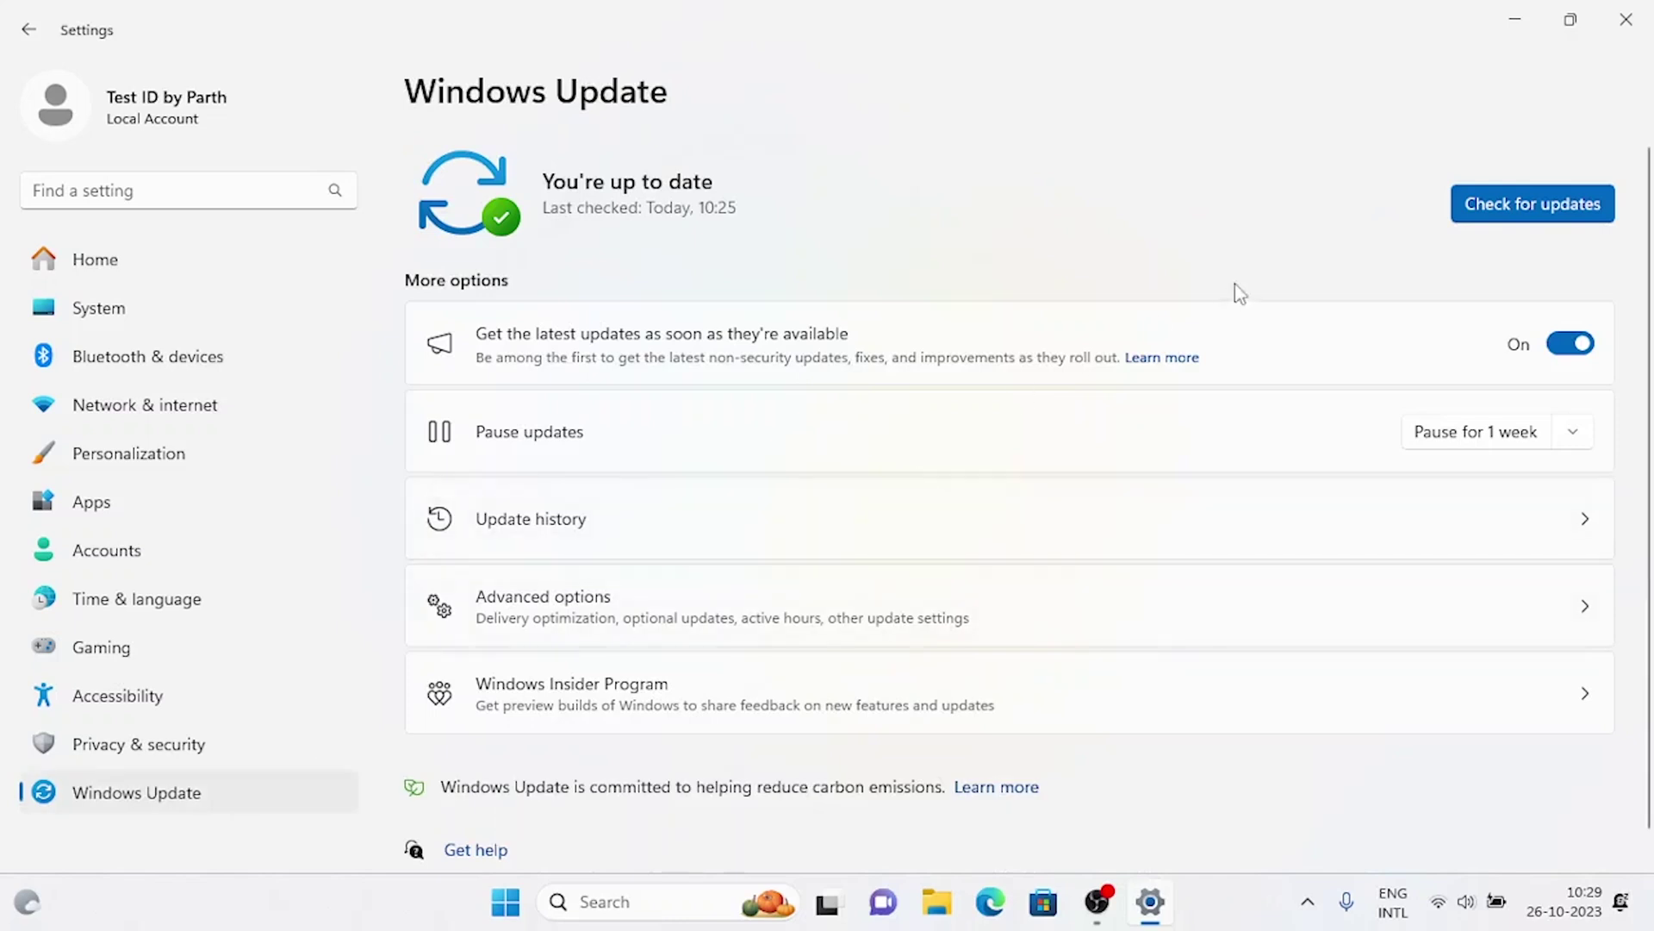
pyautogui.click(1526, 208)
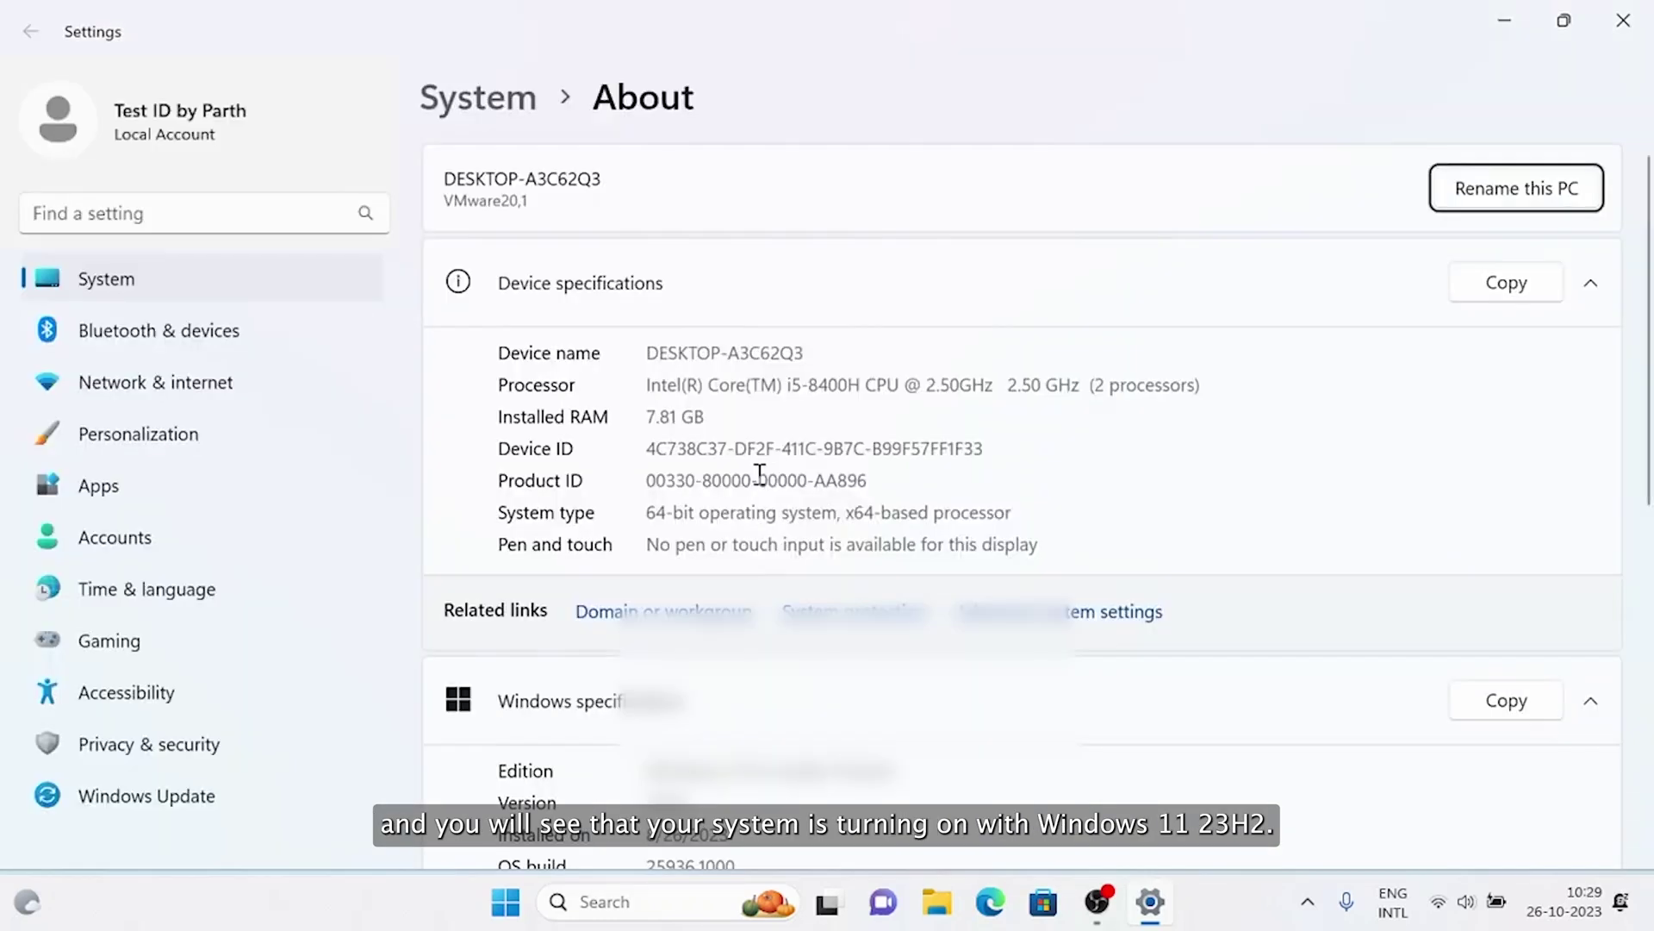
pyautogui.scroll(-2, 762, 474)
pyautogui.scroll(-2, 761, 484)
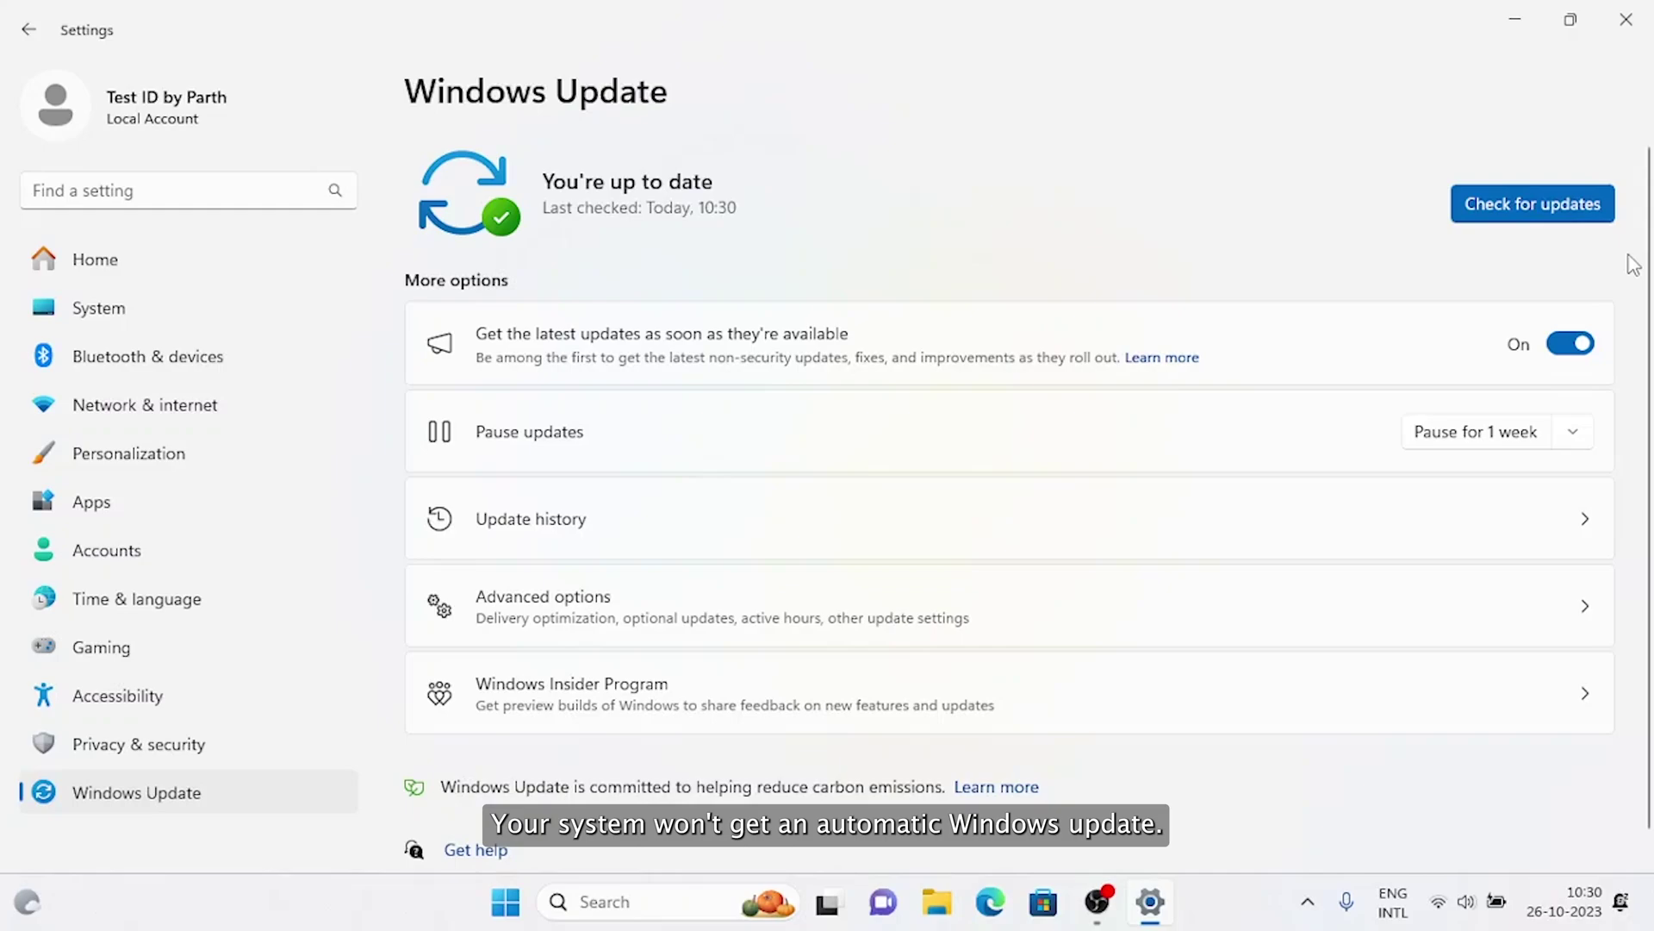
pyautogui.click(1627, 20)
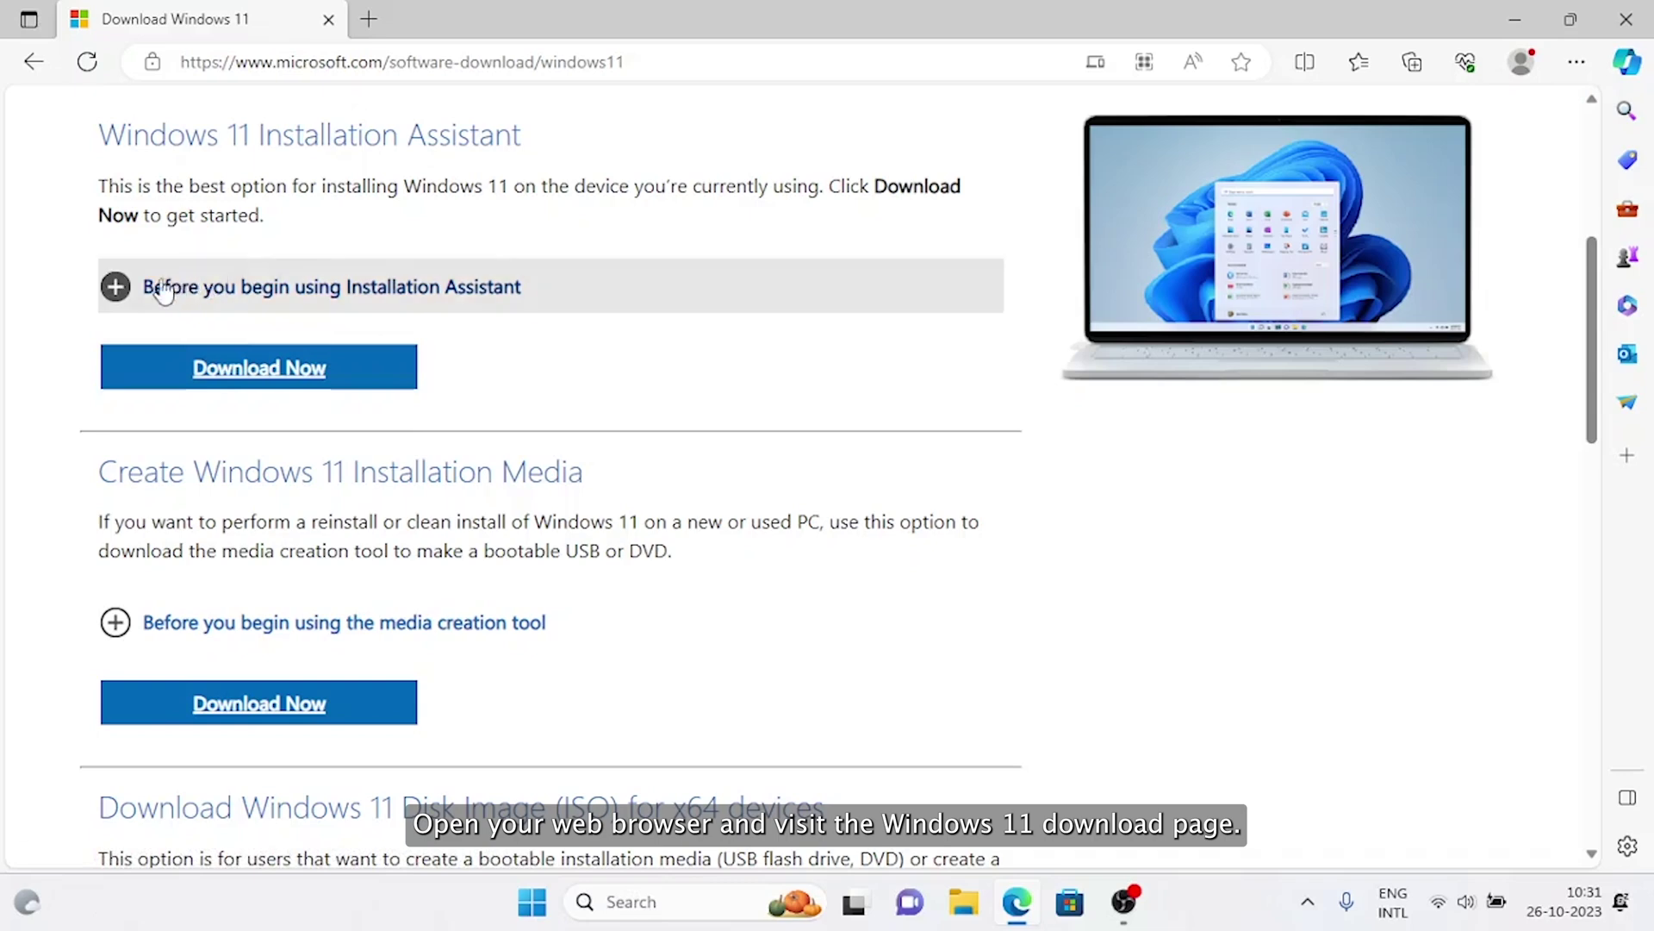
# Step: Download the Windows 11 Installation Assistant with Download Now and open the downloaded file
pyautogui.click(256, 376)
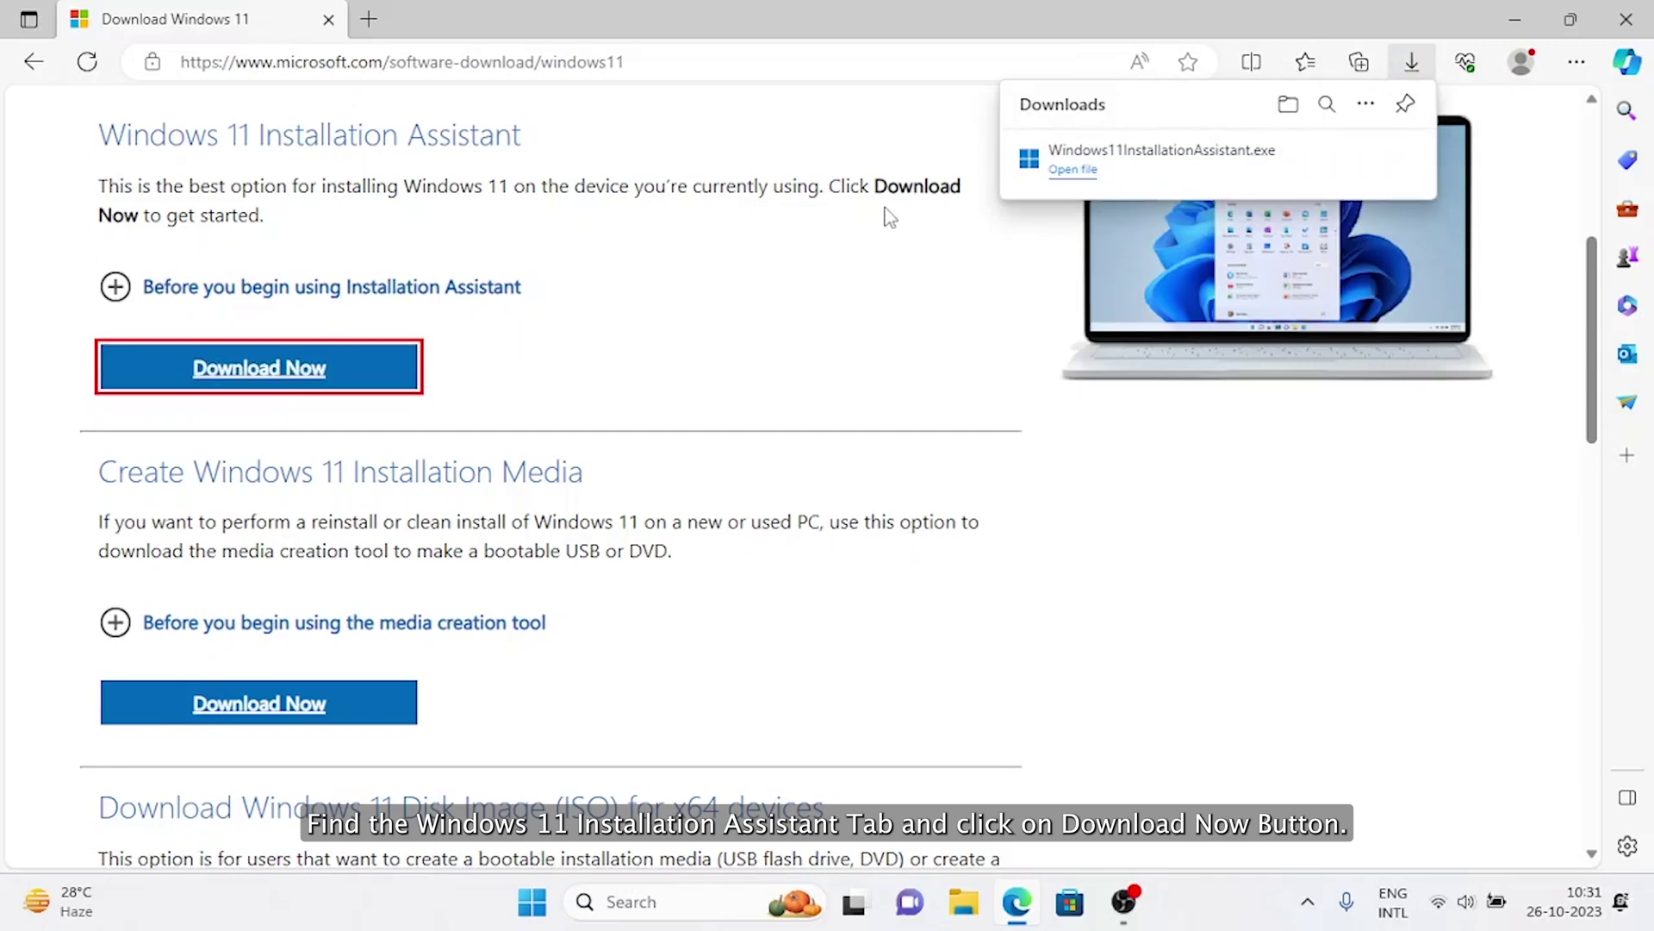
pyautogui.click(1072, 171)
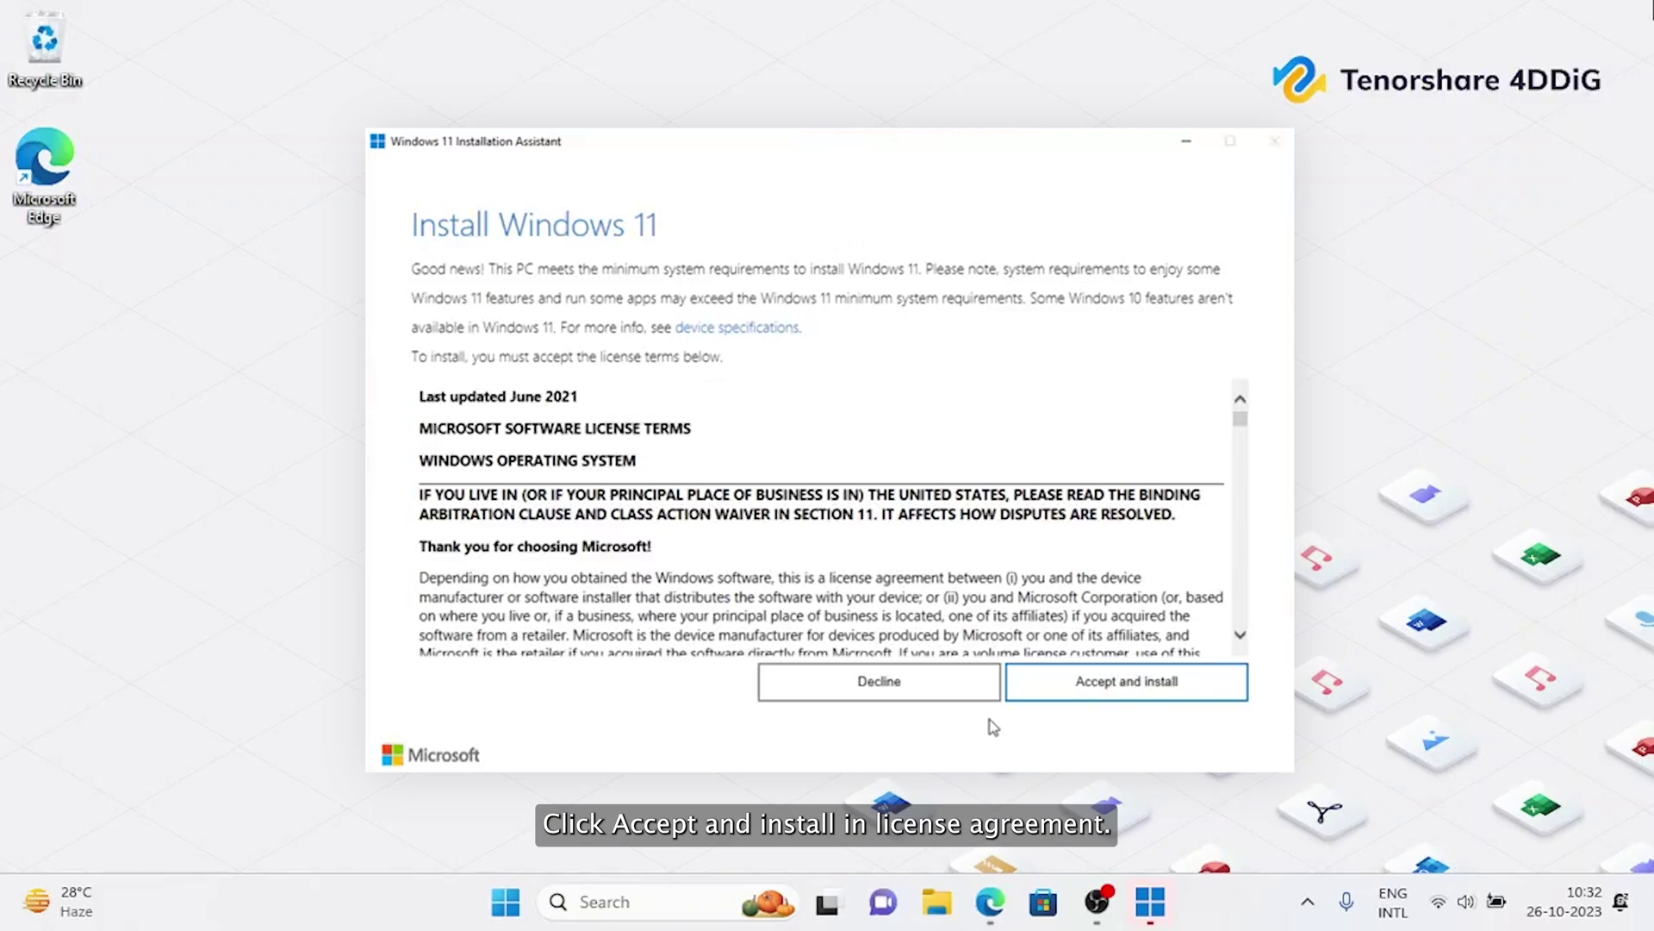
# Step: Choose Accept and install, then Restart now once installation completes
pyautogui.click(1139, 691)
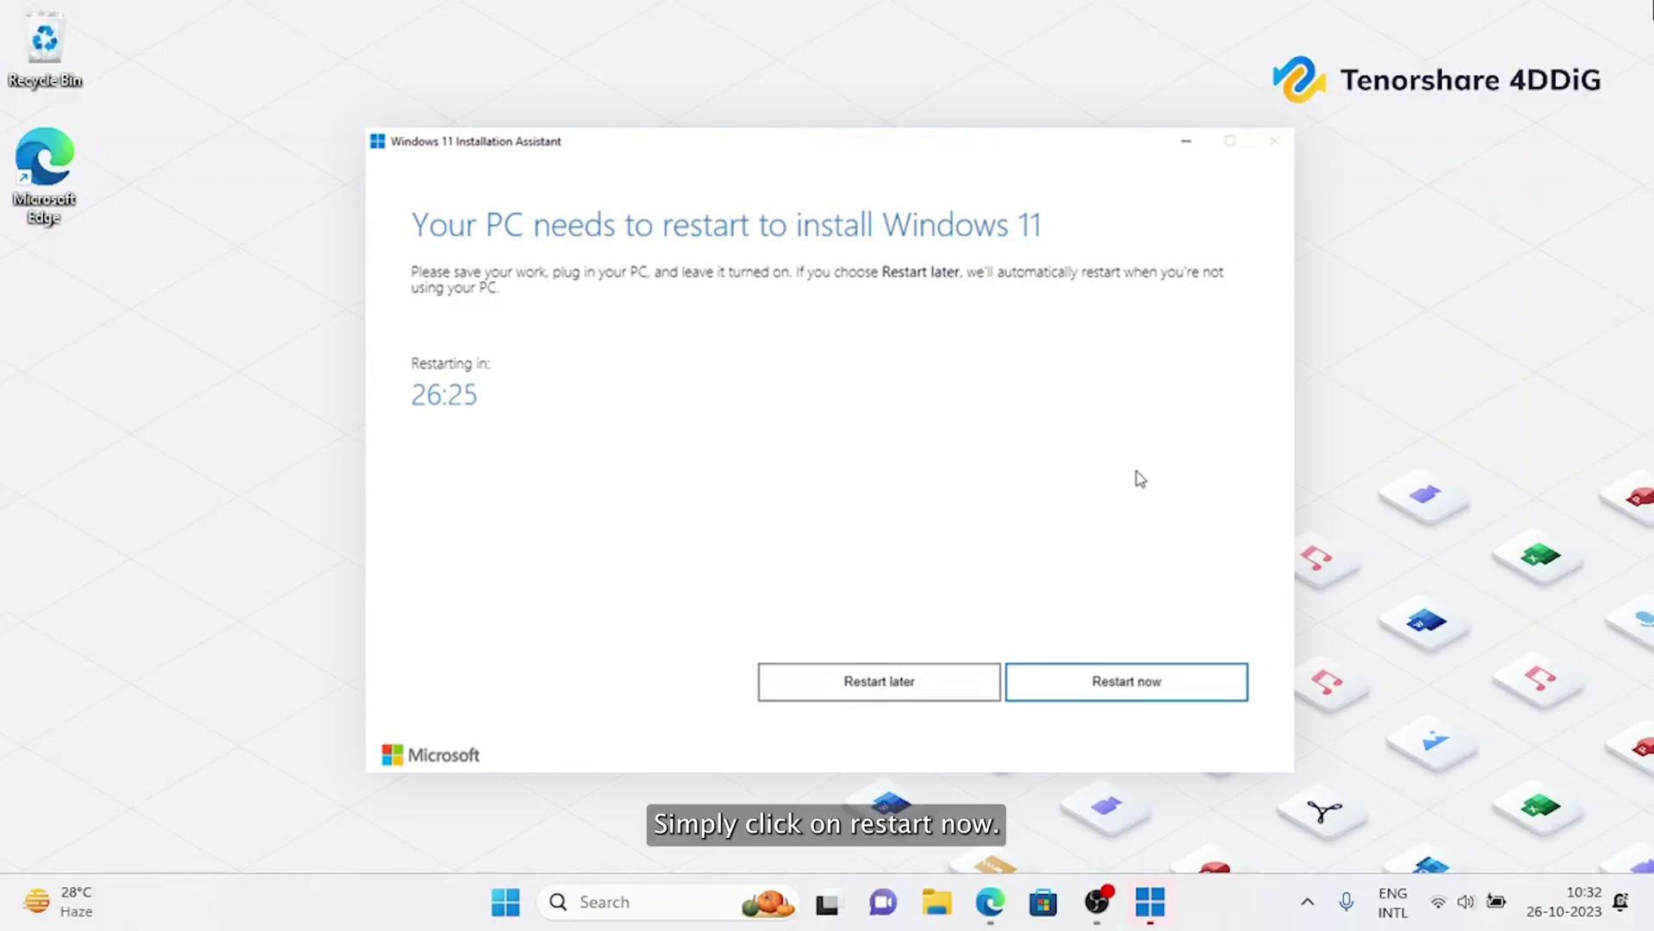
pyautogui.click(1078, 686)
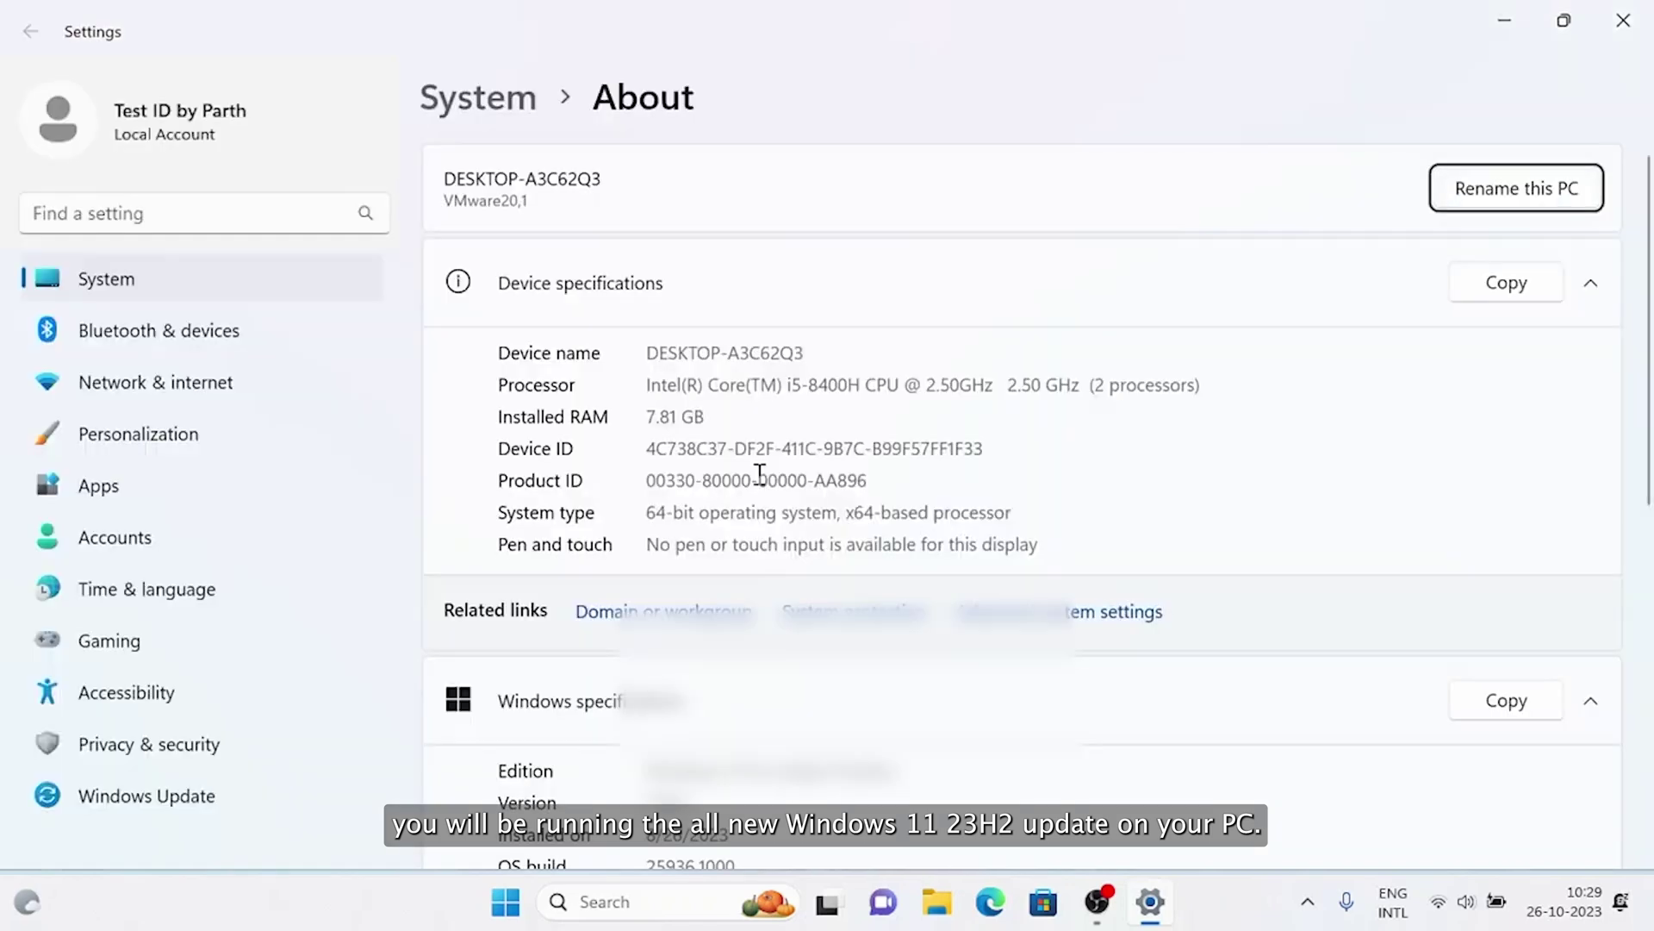
pyautogui.scroll(-1, 758, 473)
pyautogui.scroll(-1, 758, 476)
pyautogui.scroll(-1, 757, 483)
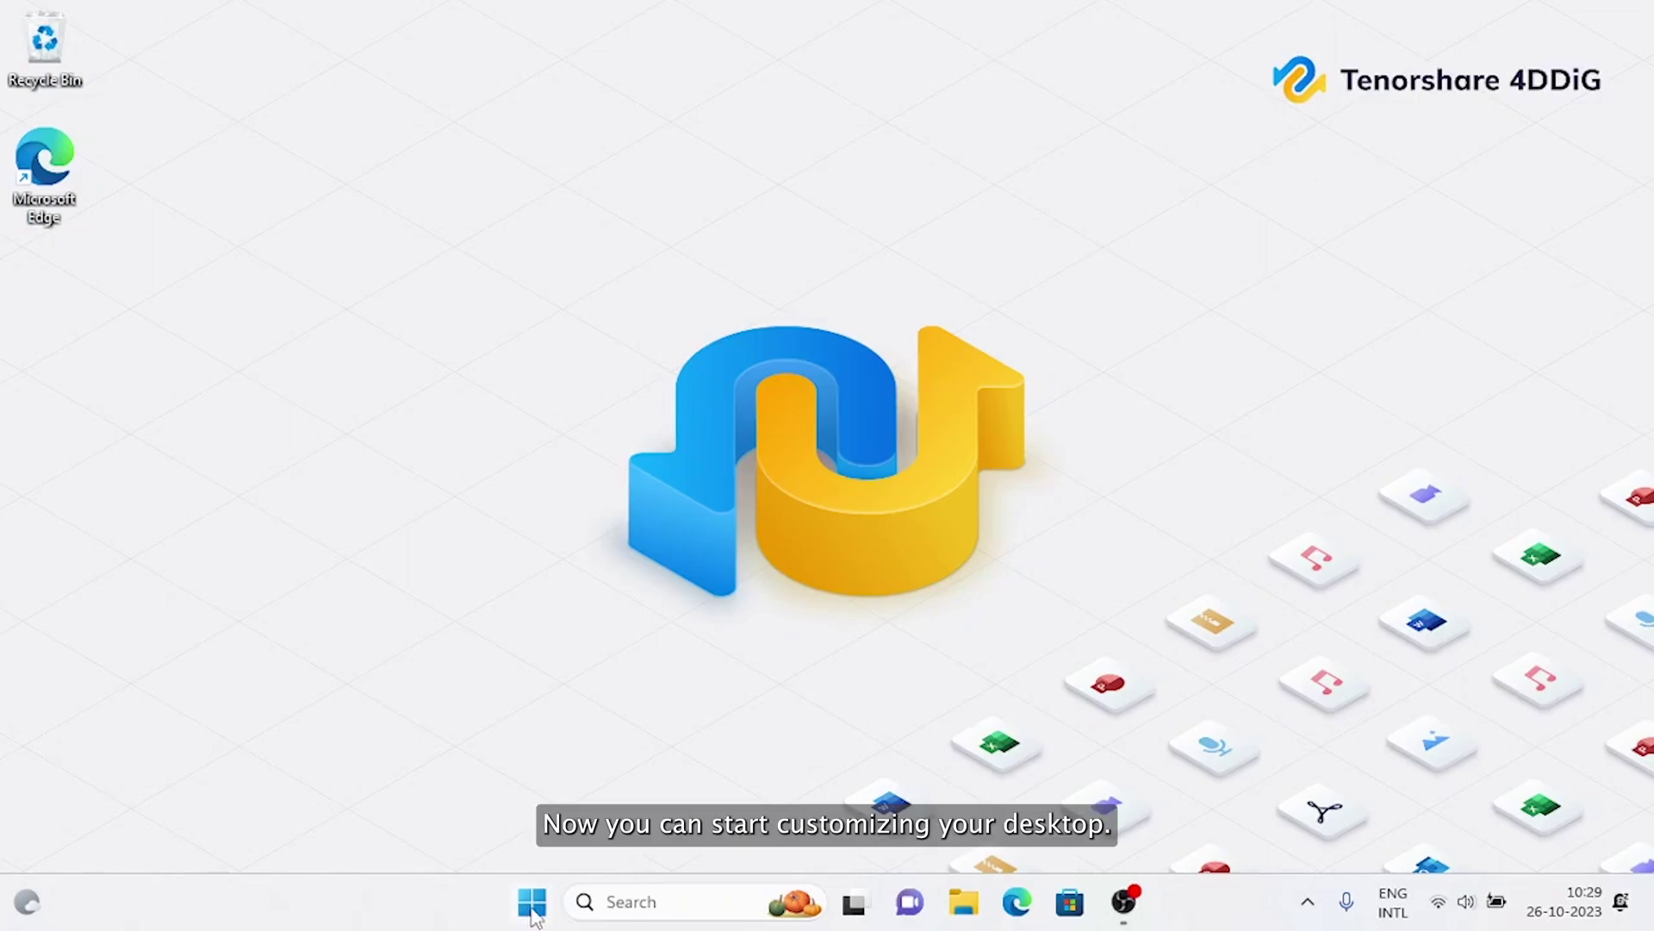
# Step: Bring up the Start menu and go back to the first pinned-apps page
pyautogui.click(532, 905)
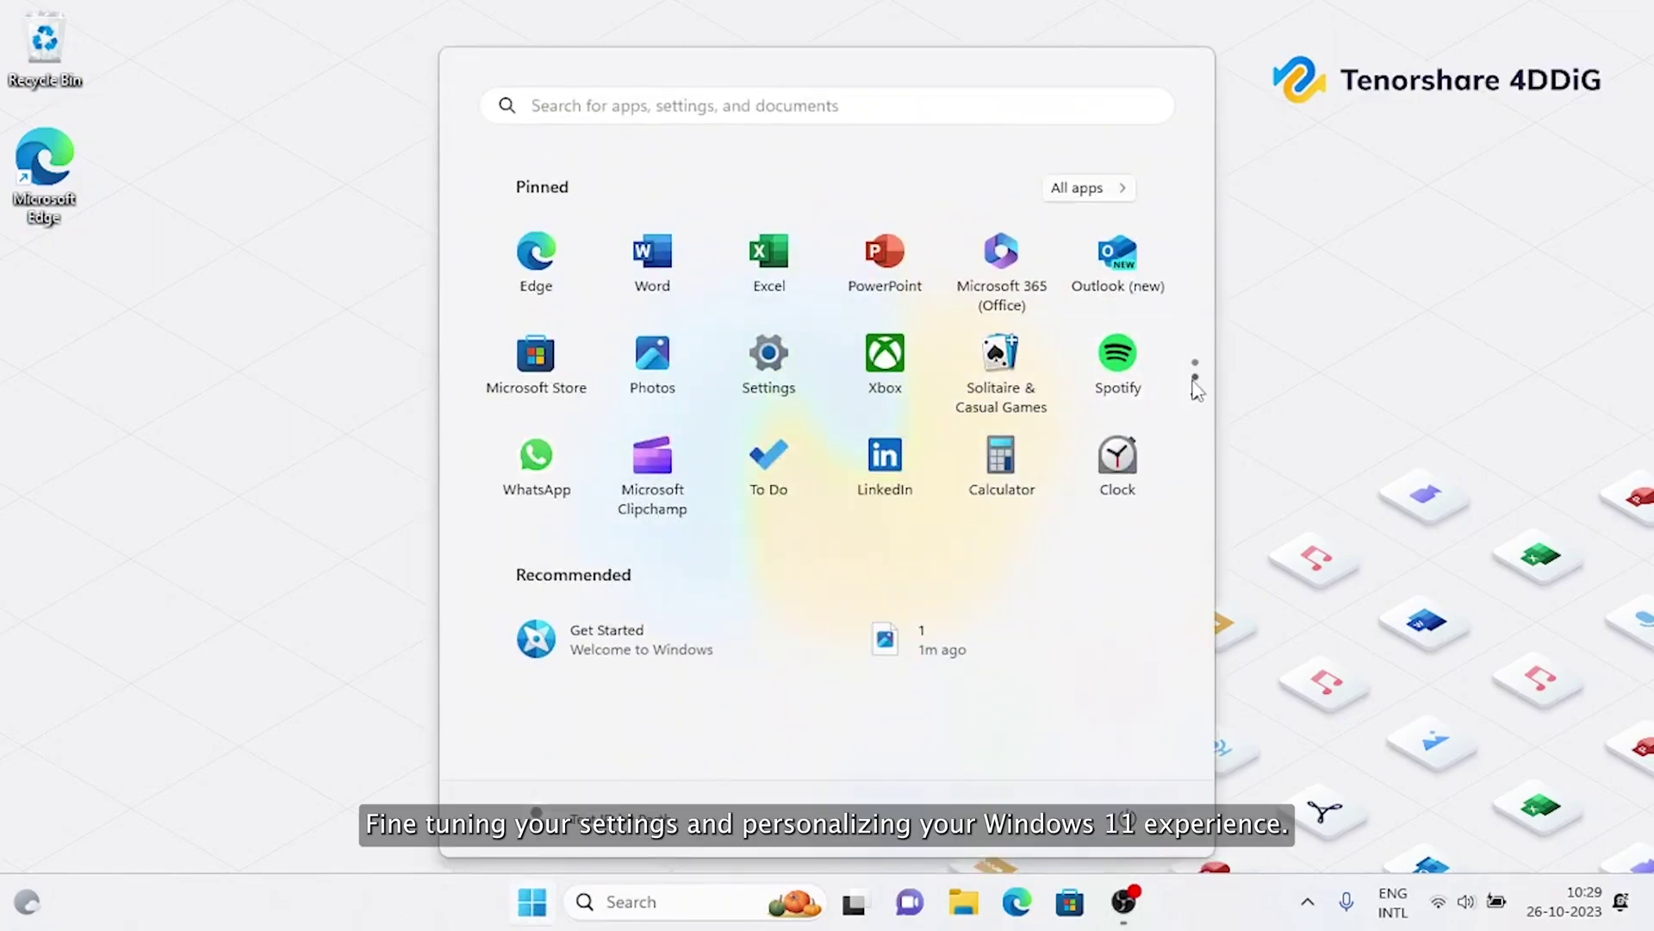
pyautogui.scroll(-1, 1196, 390)
pyautogui.click(1196, 347)
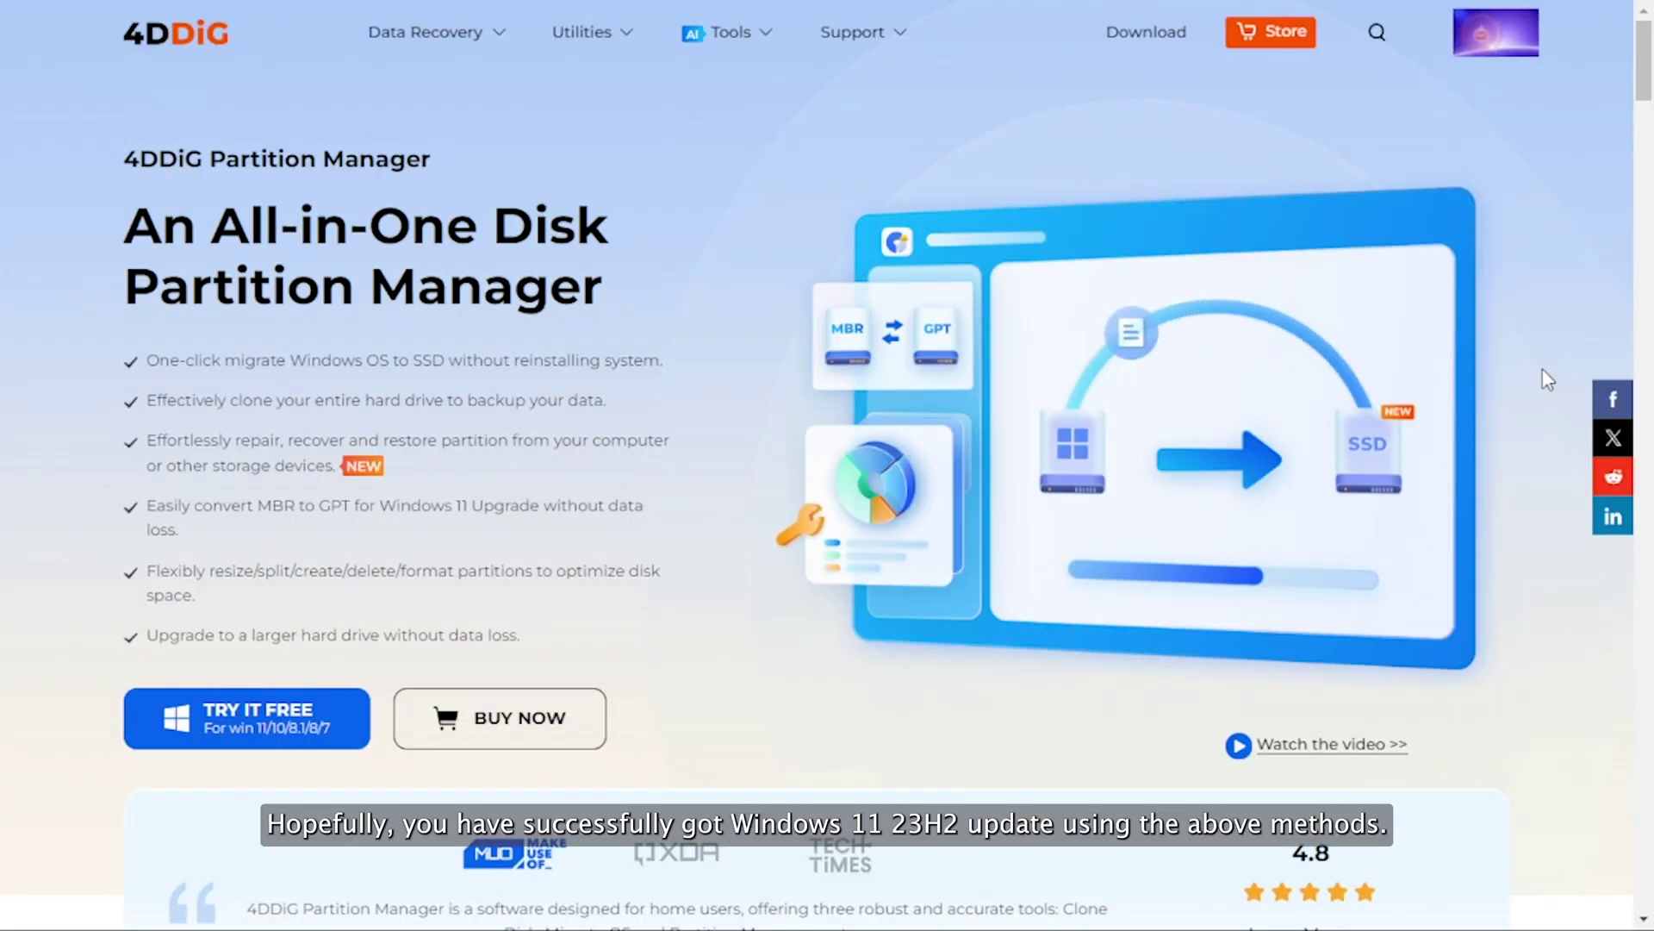
pyautogui.scroll(-3, 1542, 368)
pyautogui.scroll(-4, 1542, 370)
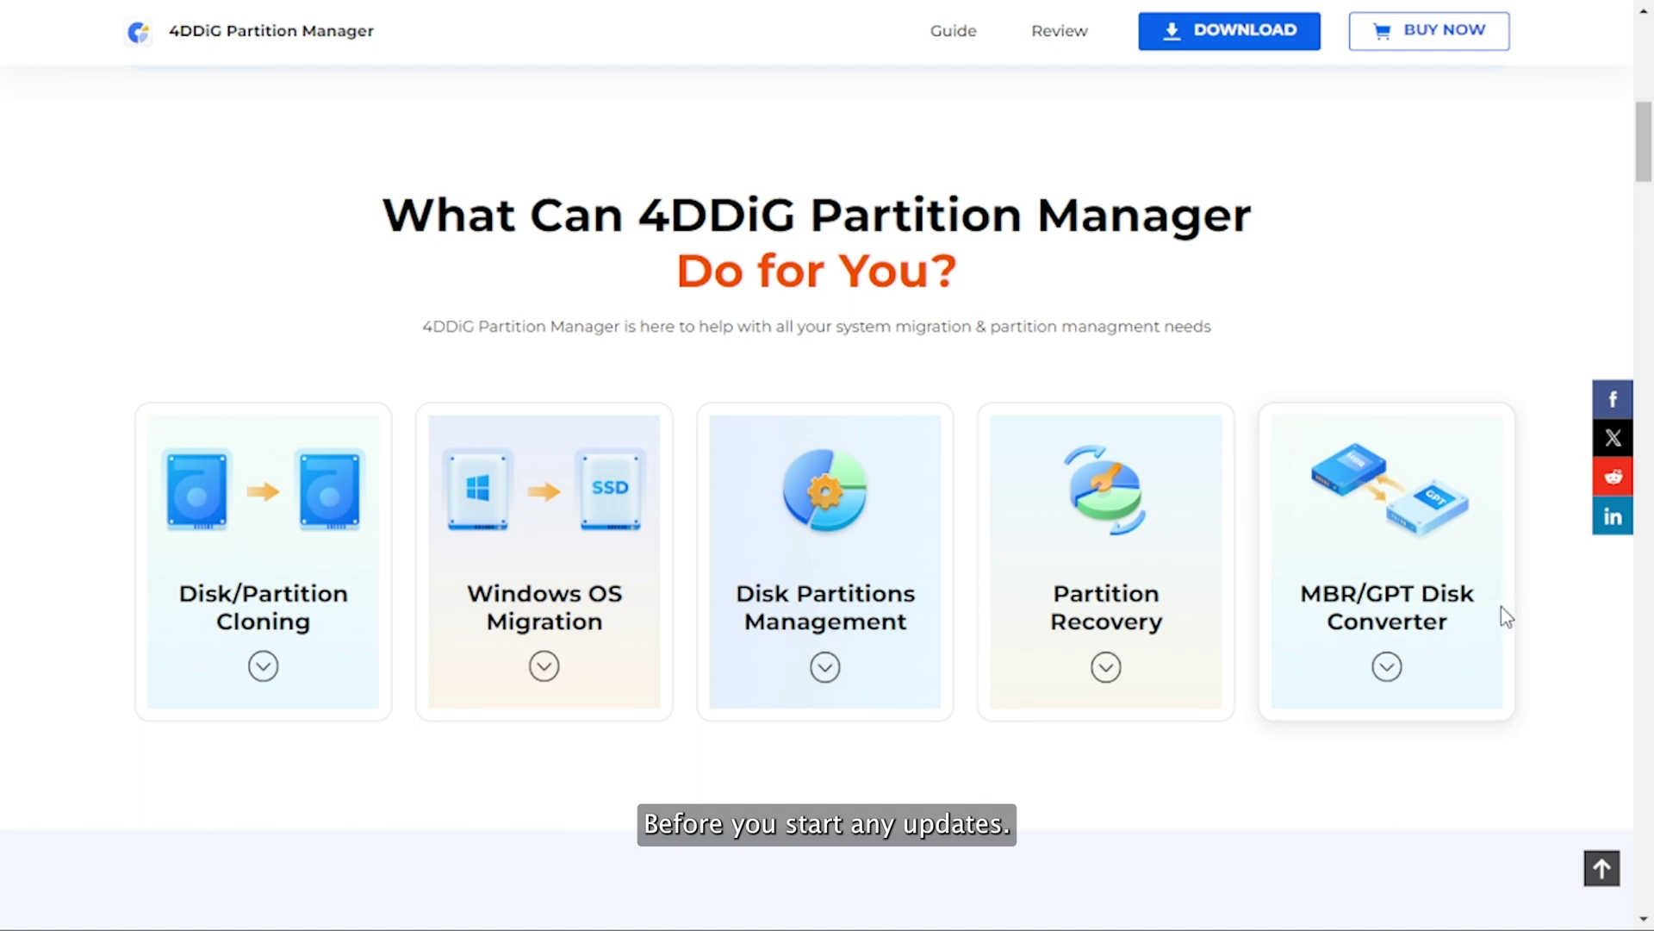
pyautogui.scroll(-3, 1571, 673)
pyautogui.scroll(-3, 1575, 674)
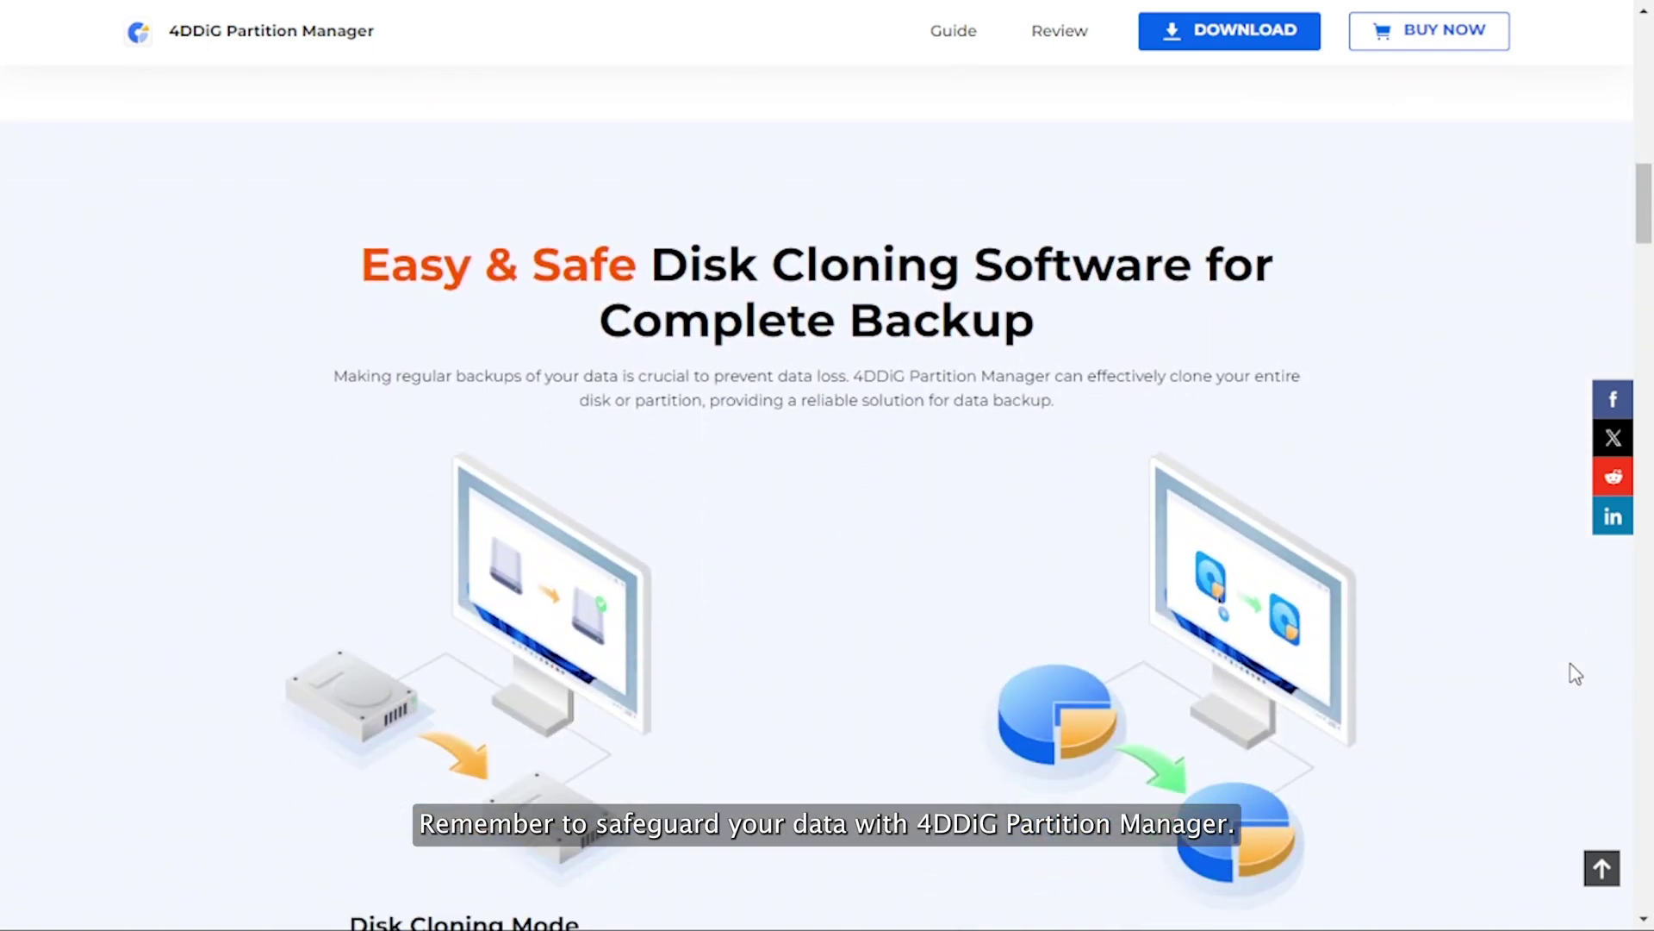
pyautogui.scroll(-1, 1574, 673)
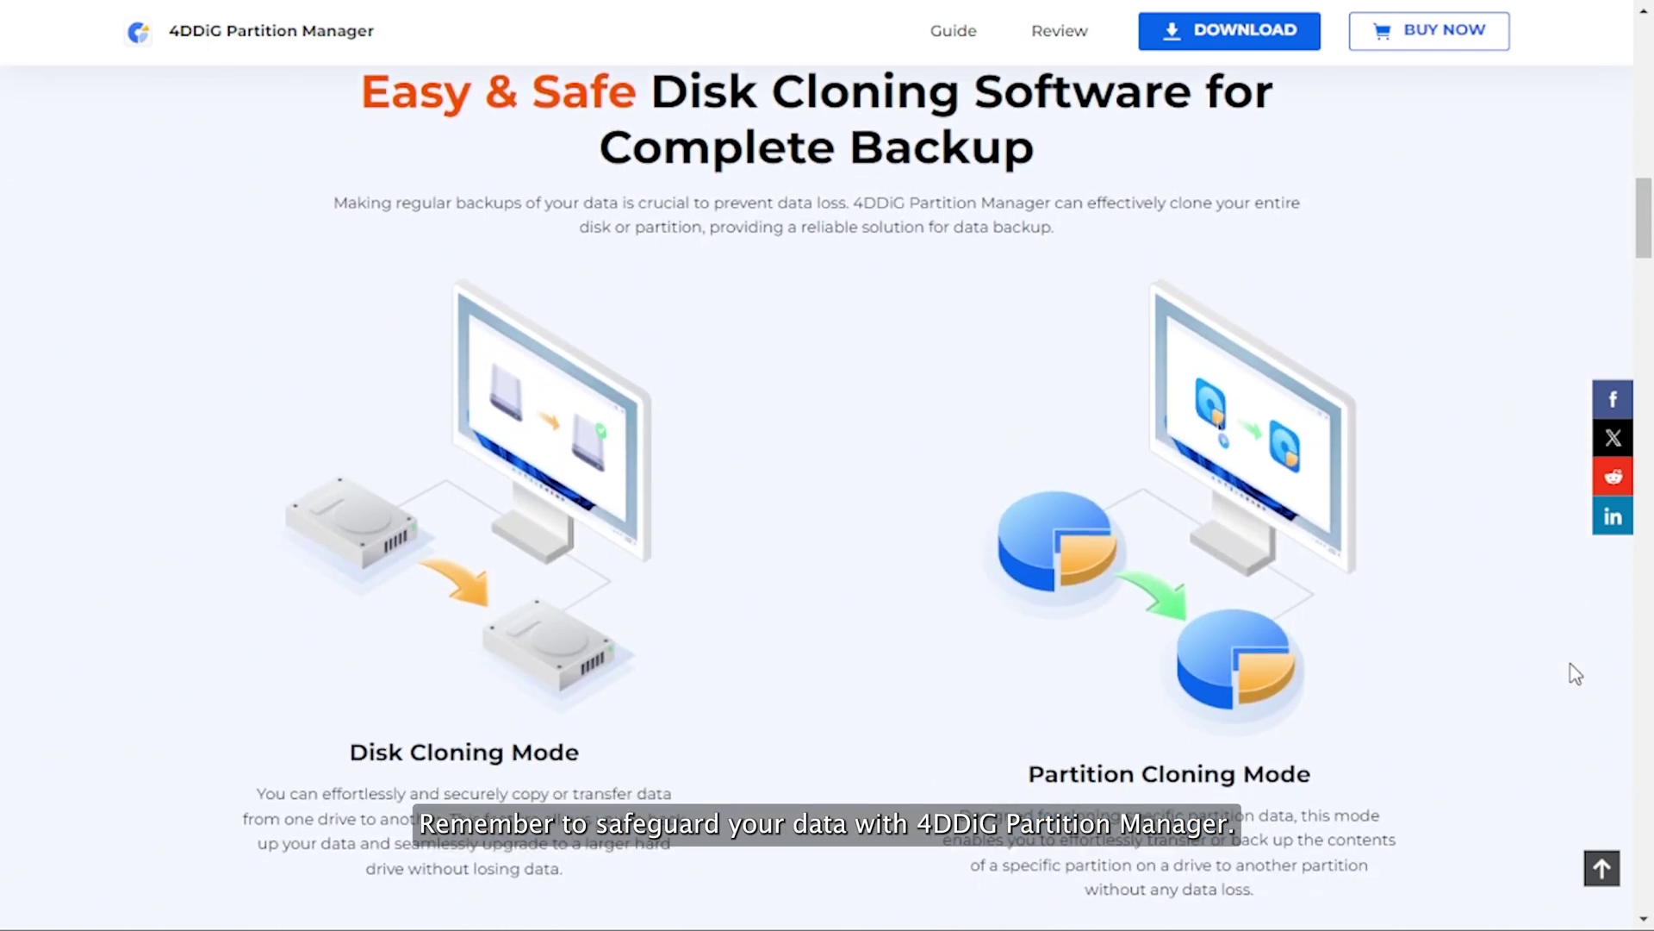
pyautogui.scroll(-1, 1172, 665)
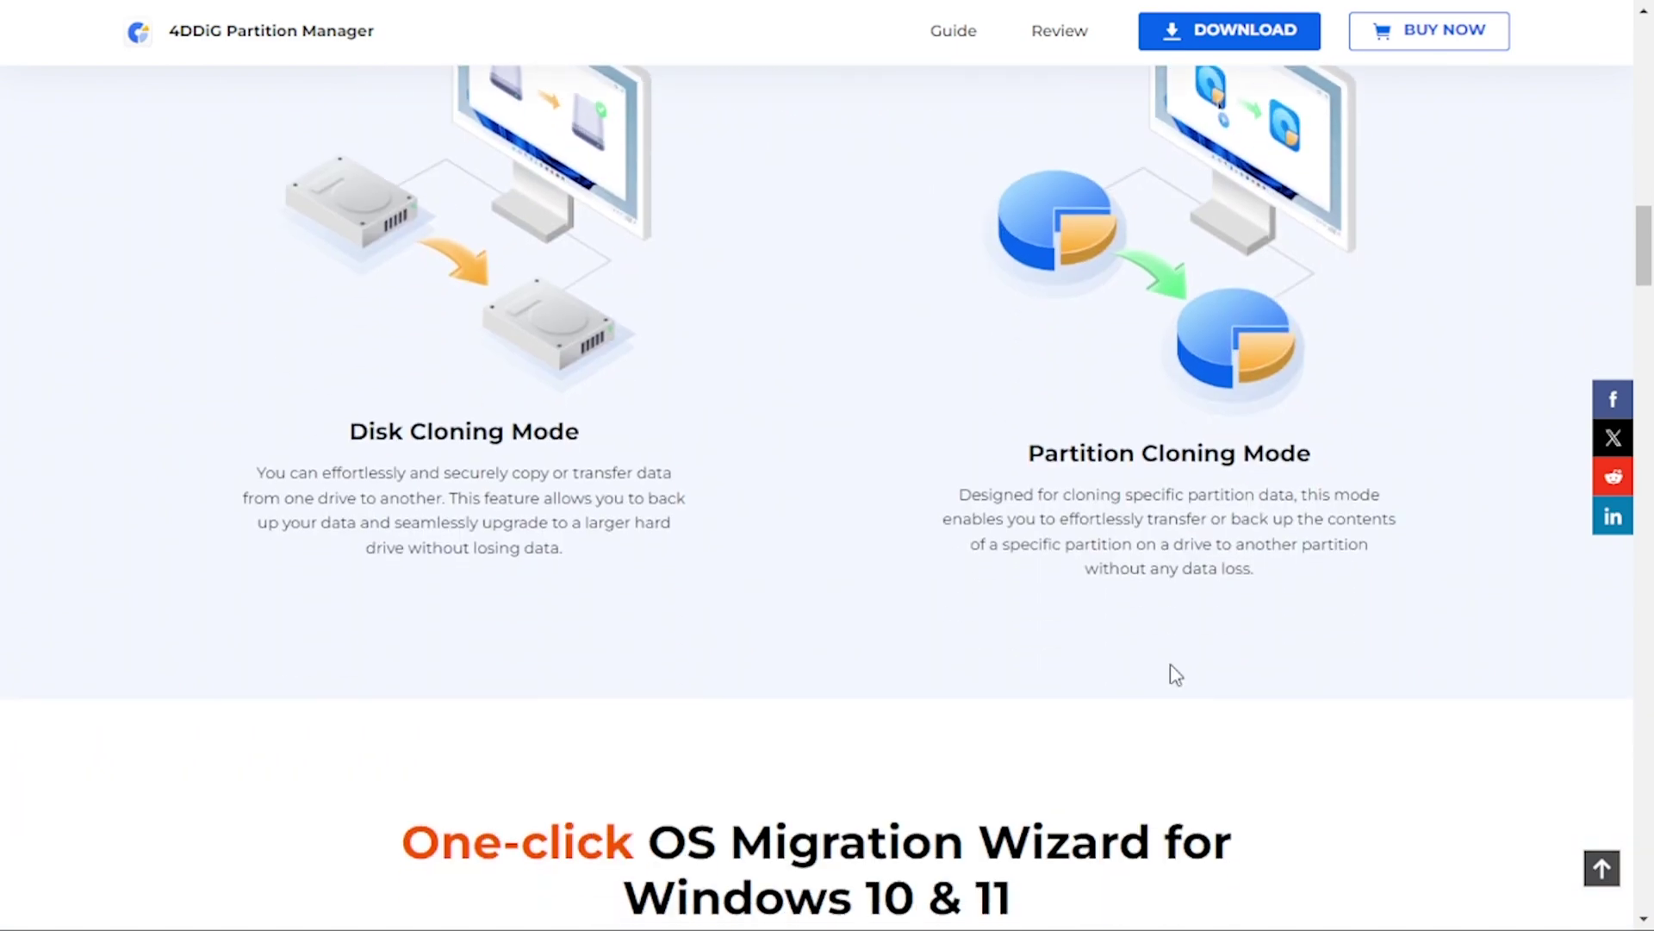
pyautogui.scroll(-4, 1171, 665)
pyautogui.scroll(-2, 1172, 664)
pyautogui.scroll(-1, 1173, 665)
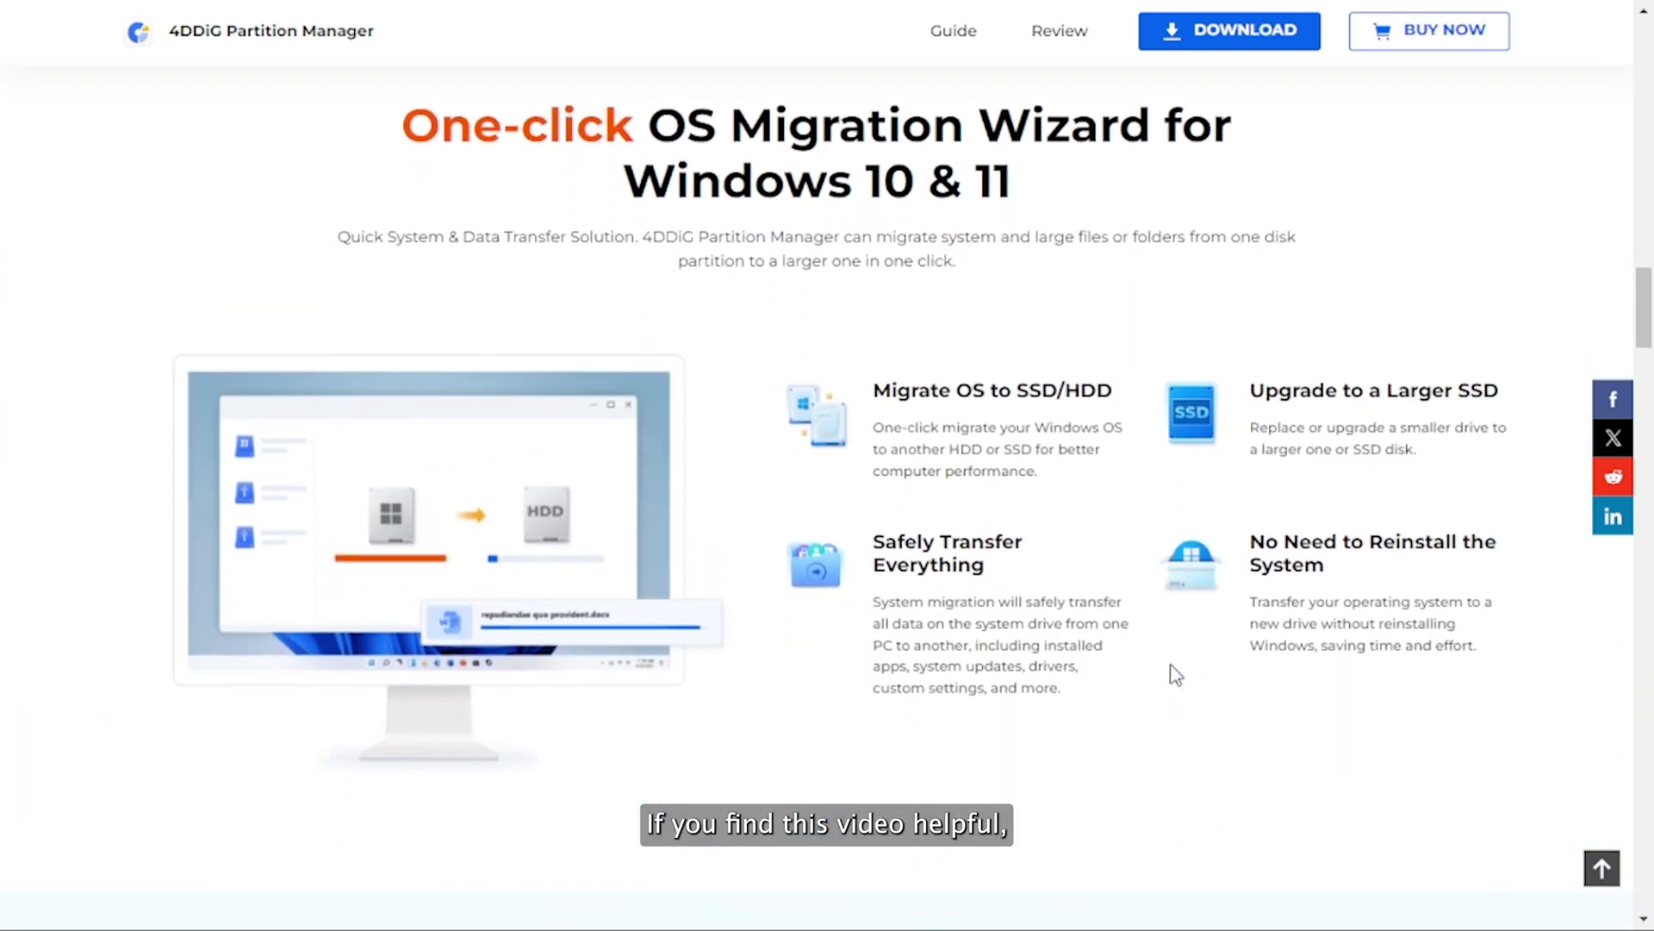
pyautogui.scroll(-1, 1173, 673)
pyautogui.scroll(-3, 1173, 673)
pyautogui.scroll(-2, 1173, 673)
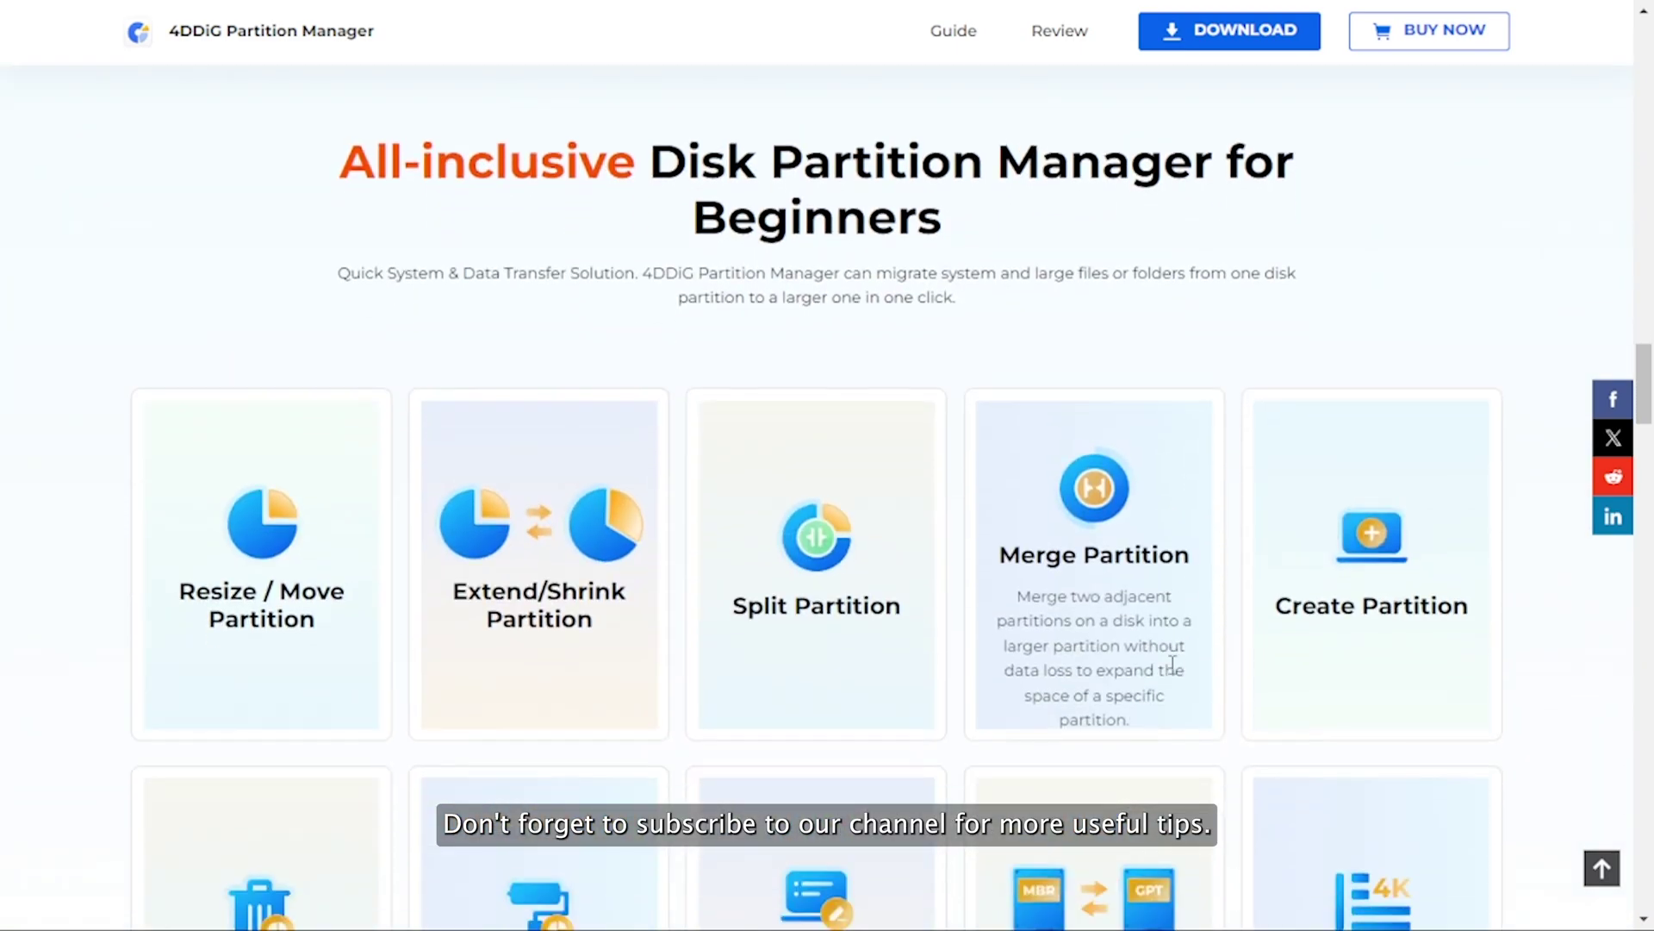
pyautogui.scroll(-1, 1173, 672)
pyautogui.scroll(-1, 1173, 673)
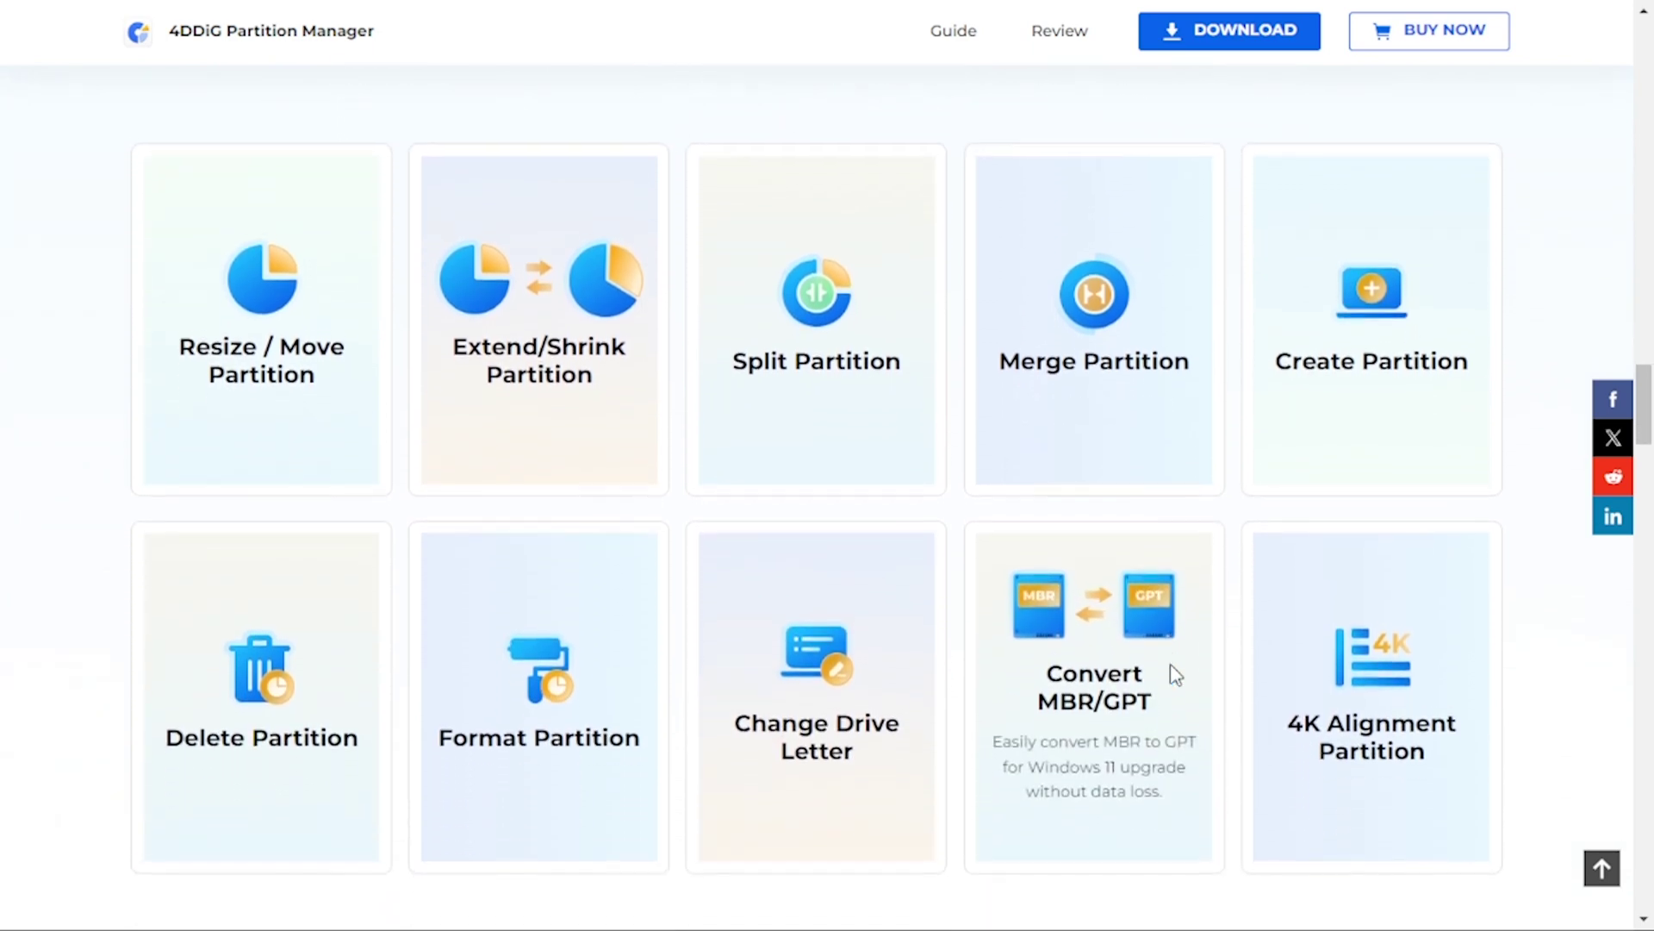